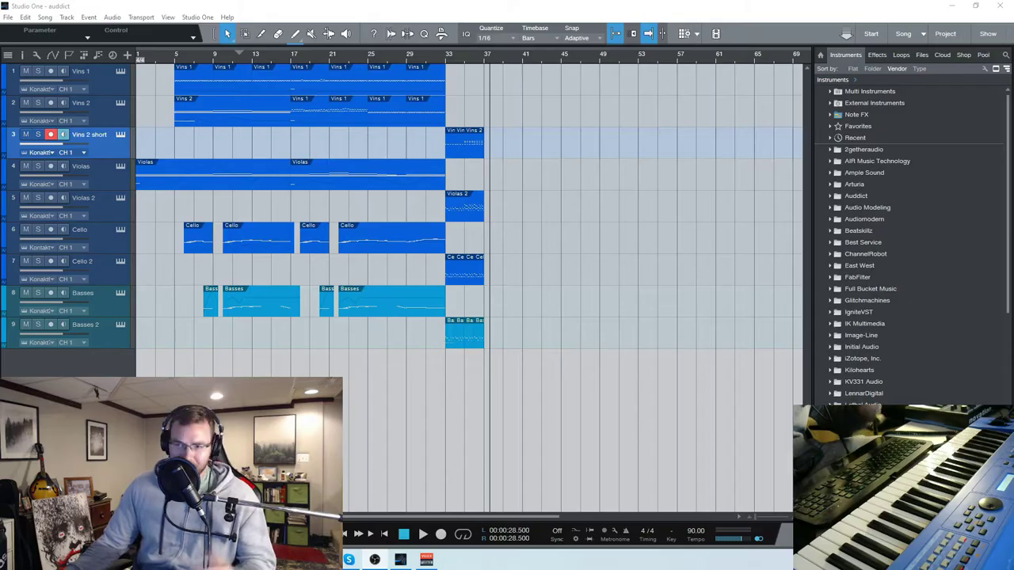
Play the string arrangement while examining all the tracks' notes in the piano roll, and return playback to the song start.
mouse_move(336, 560)
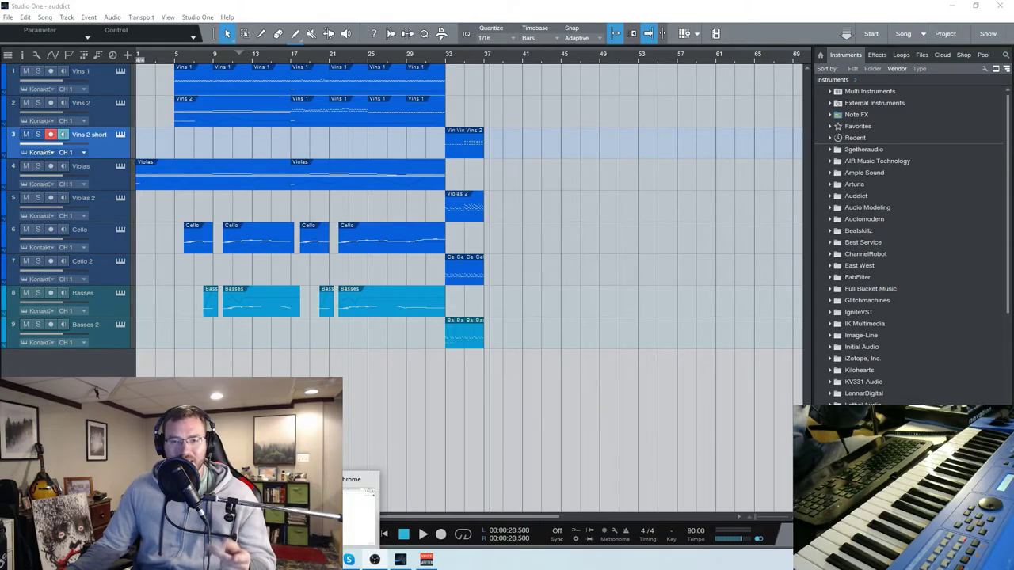
click(332, 4)
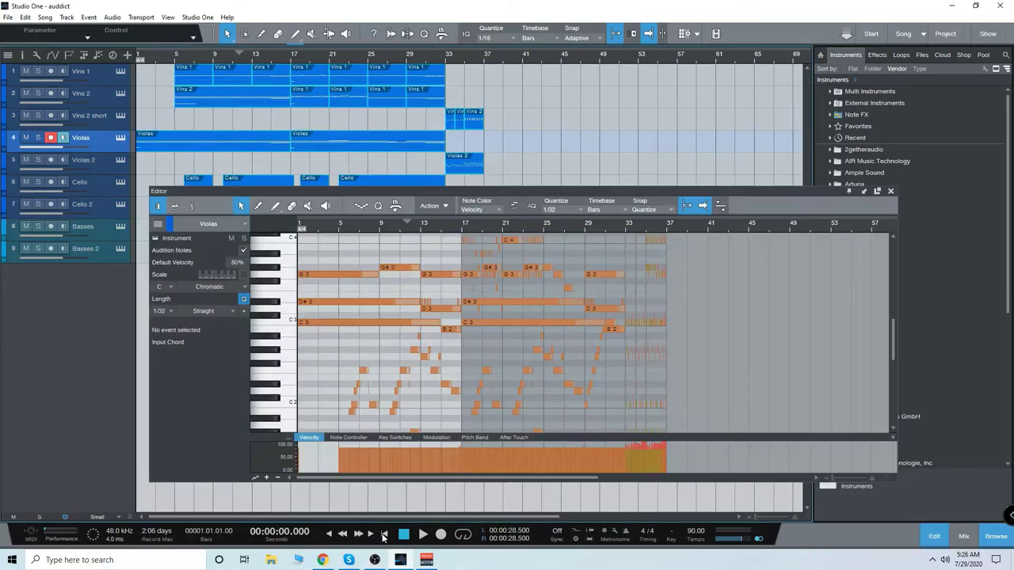
click(422, 534)
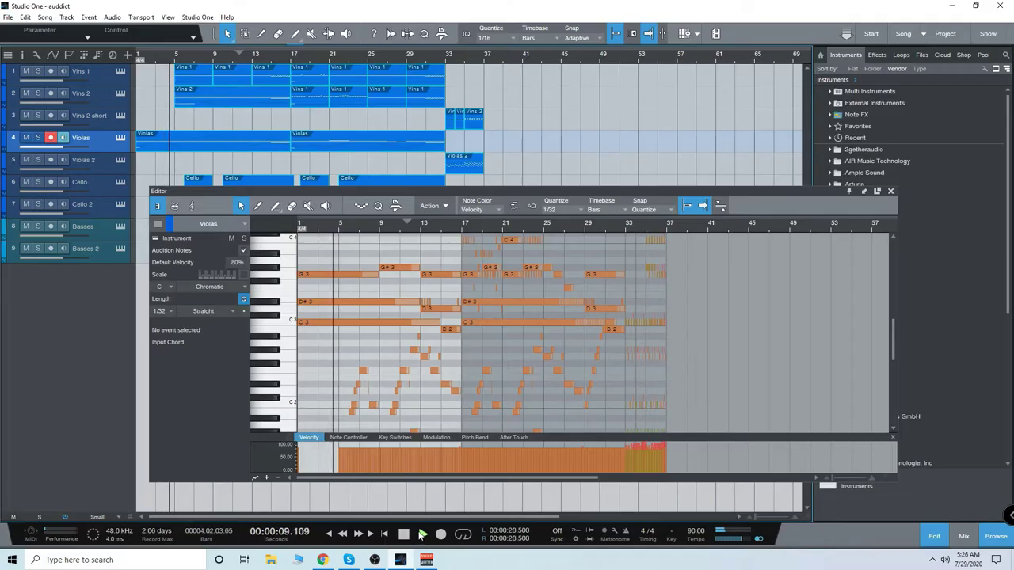
scroll(431, 347, up, 6)
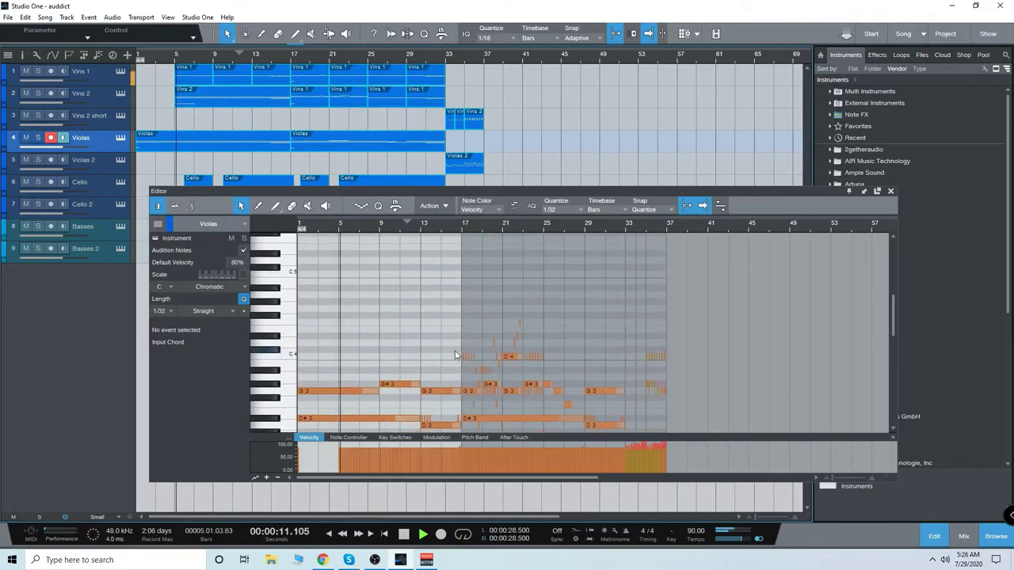
scroll(432, 321, down, 3)
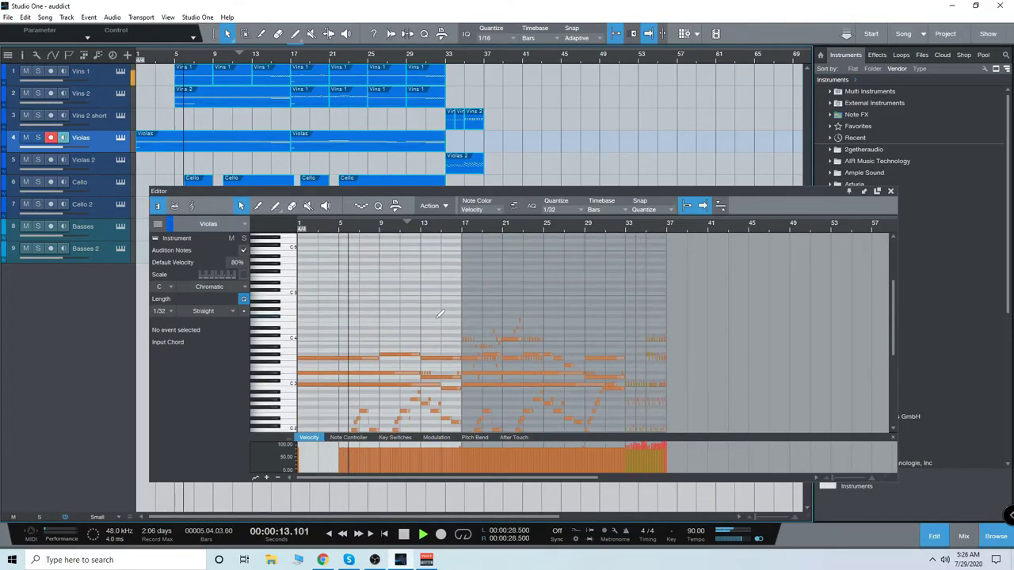
scroll(433, 341, down, 4)
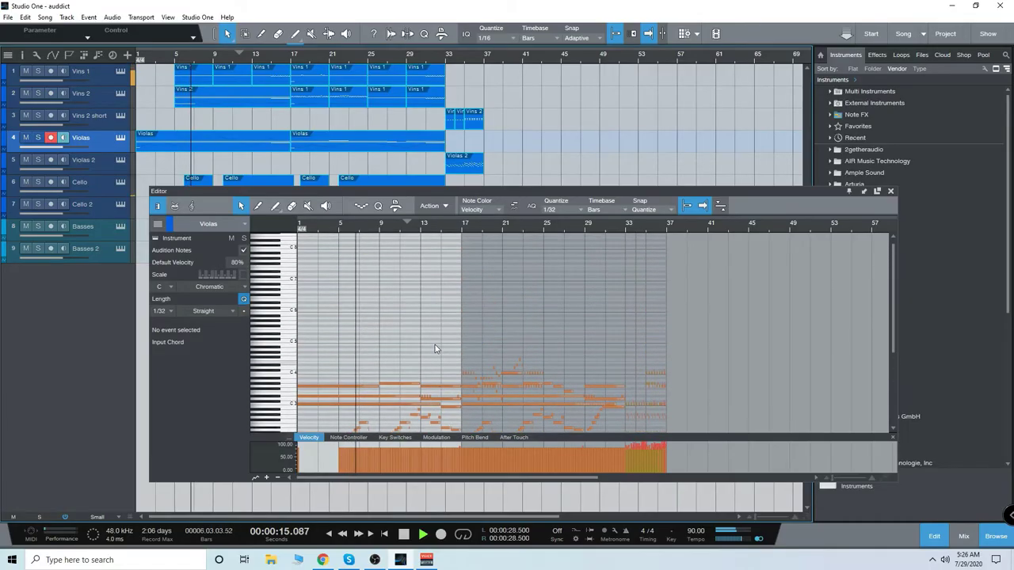
scroll(414, 310, down, 4)
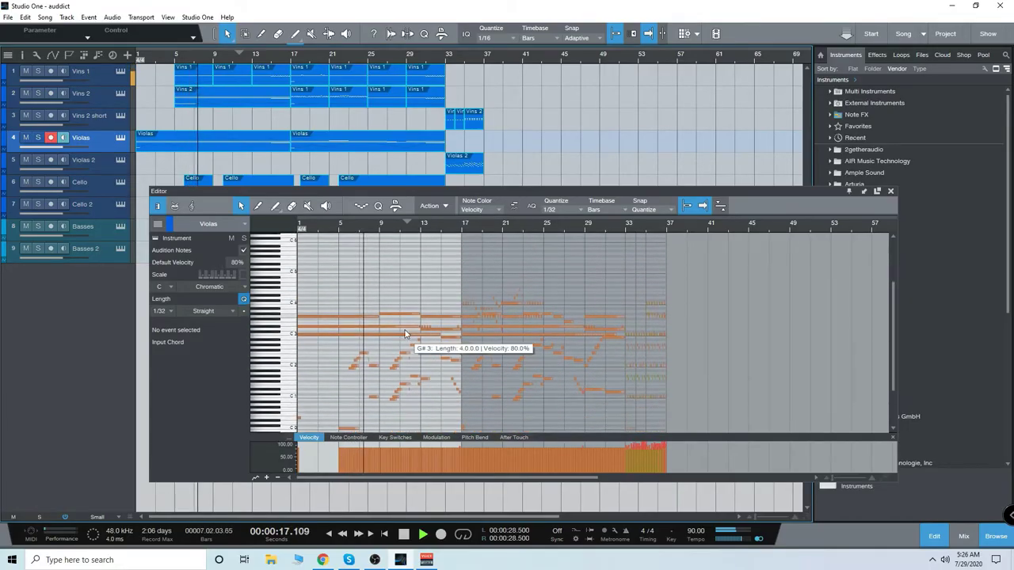
scroll(402, 342, up, 2)
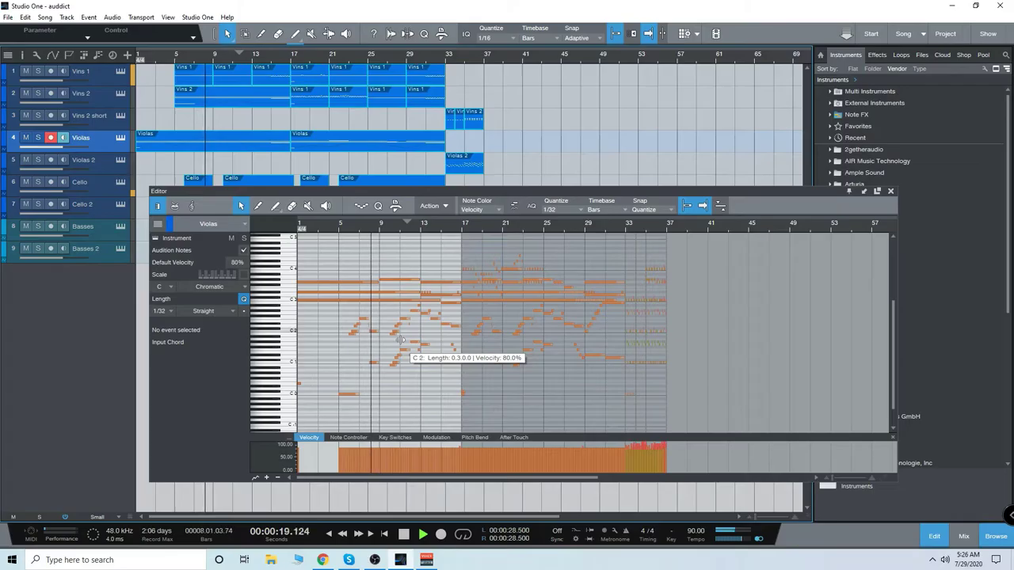
click(328, 537)
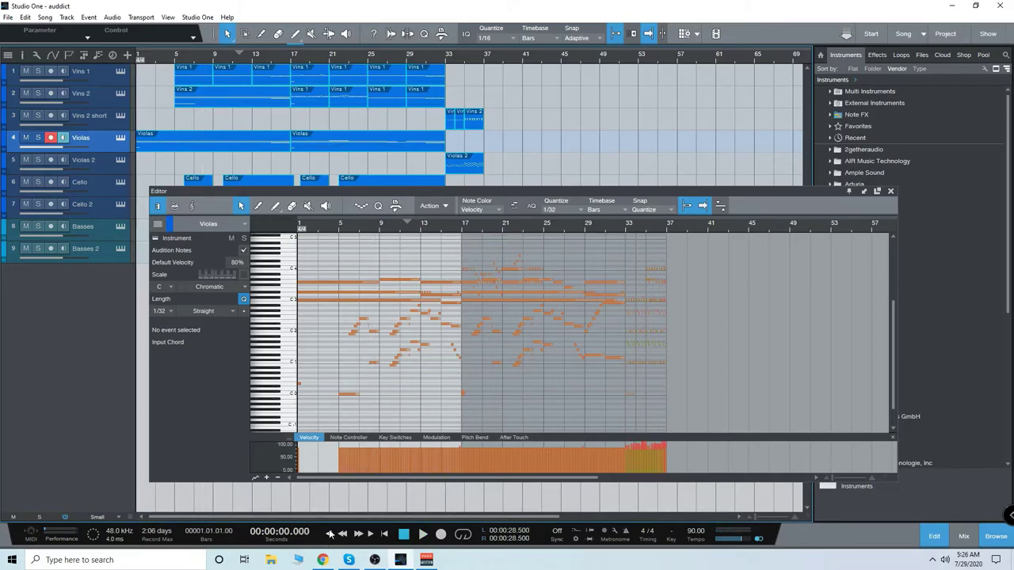
Play the arrangement and examine the short-note events in bars 33 to 37 in the piano roll, stopping after the ending.
key(space)
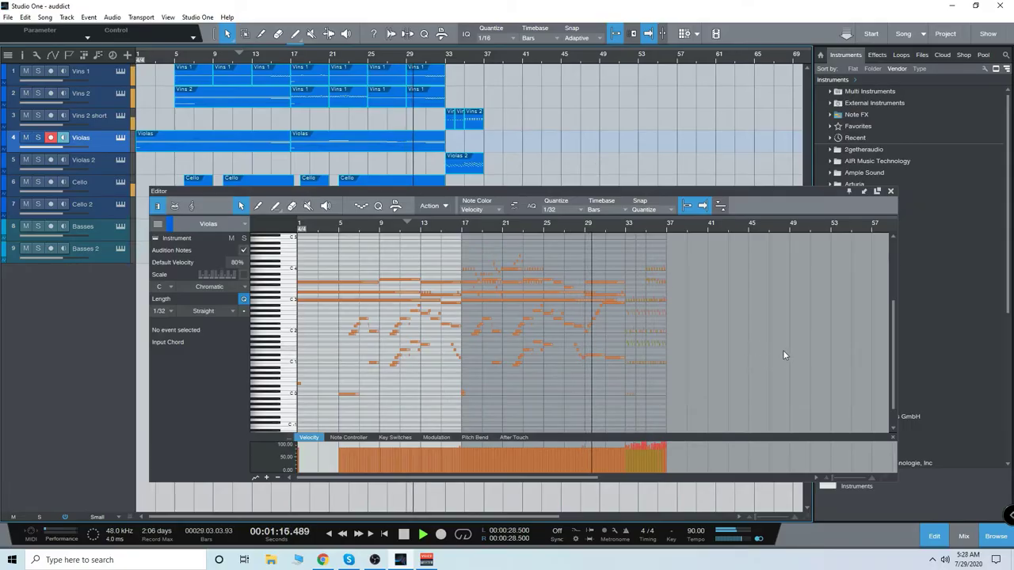
scroll(732, 327, up, 5)
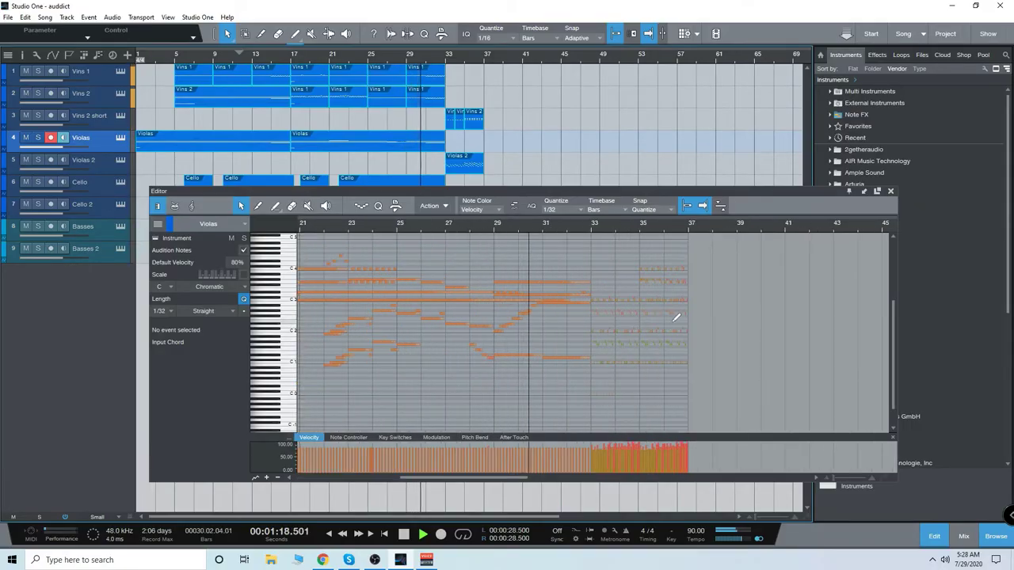
click(455, 261)
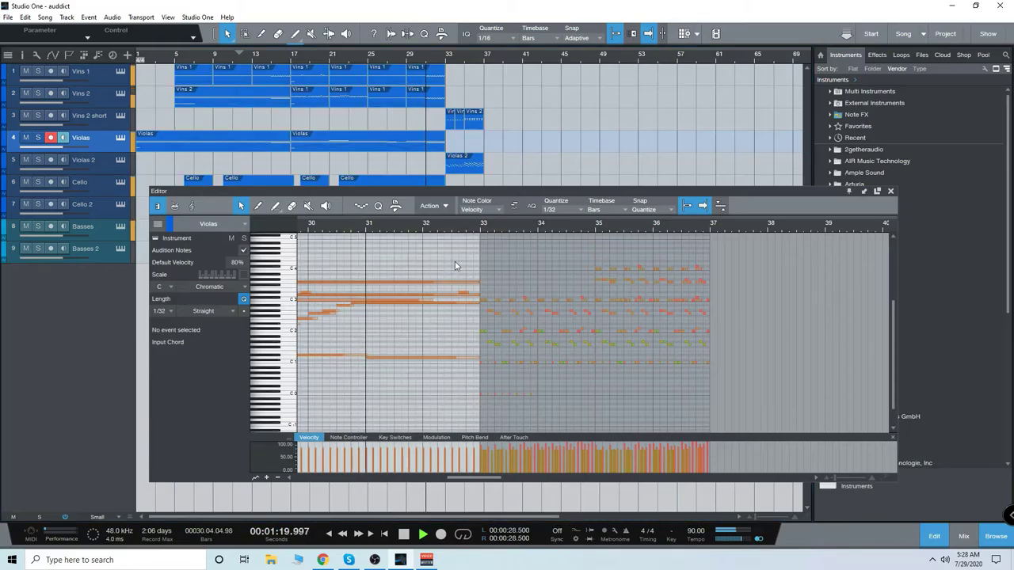
click(550, 255)
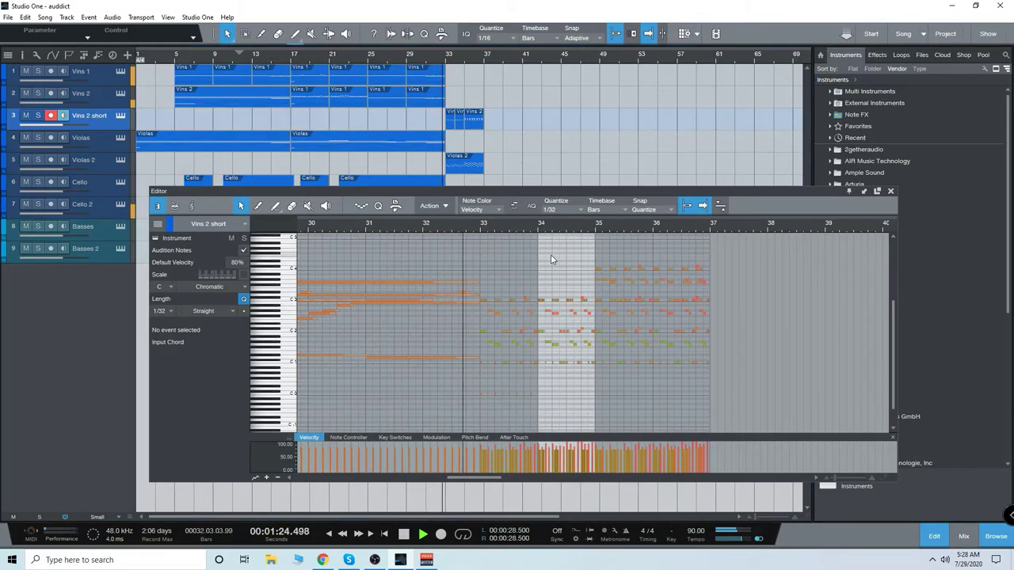
click(512, 254)
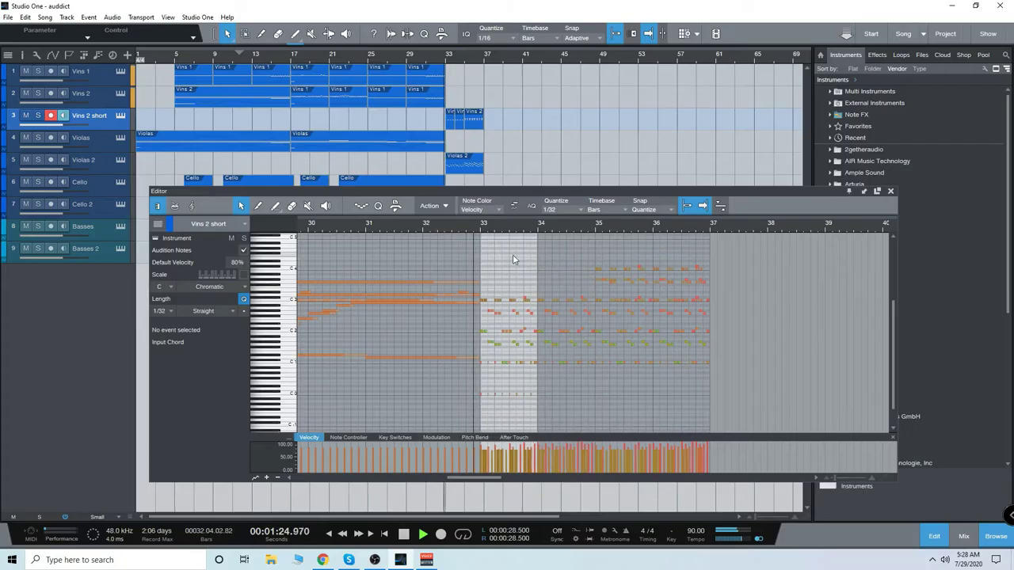
click(571, 260)
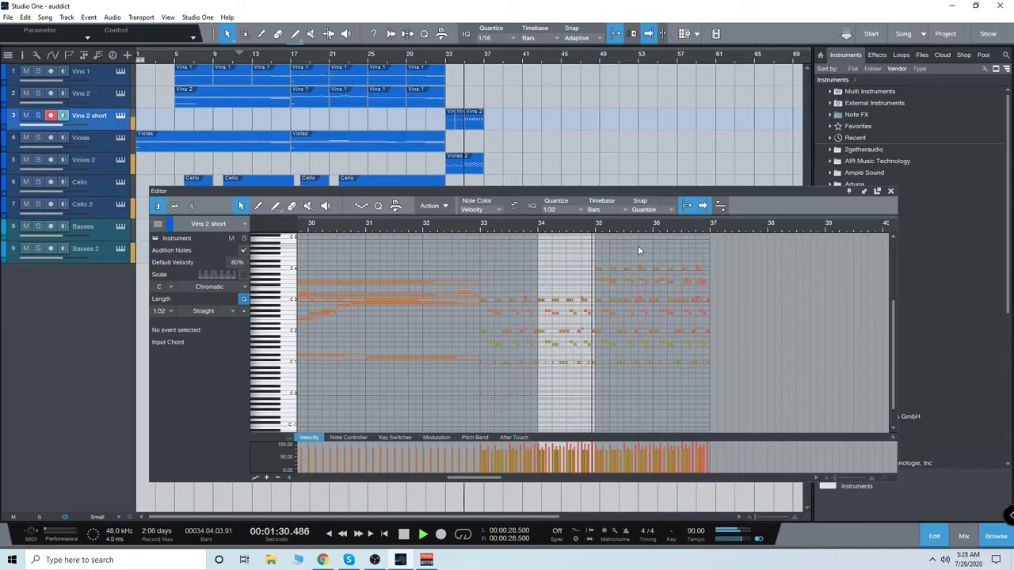
click(405, 539)
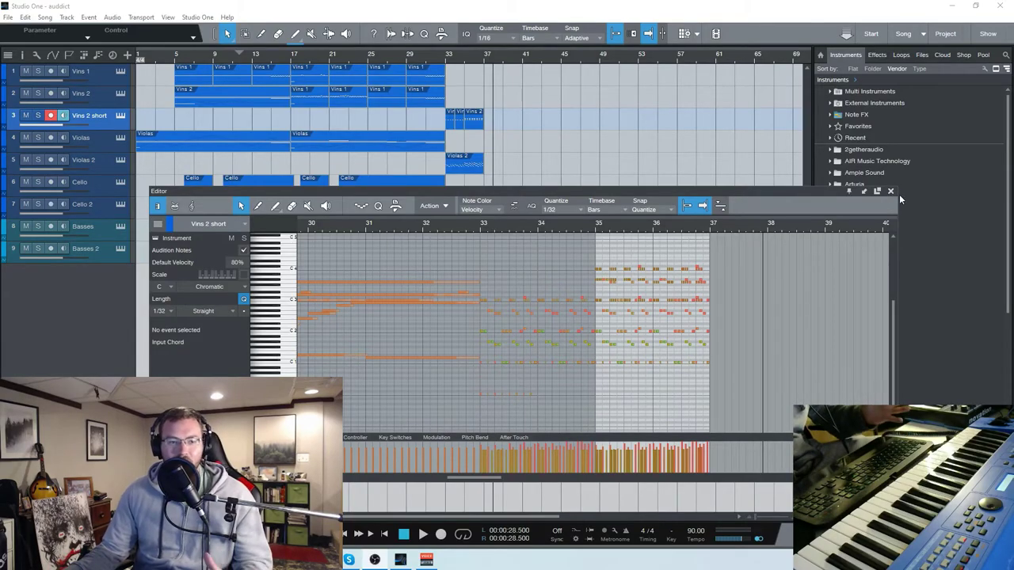
Close the note editor and inspect the articulations of the Kontakt instrument on the Vins 1 track.
key(F2)
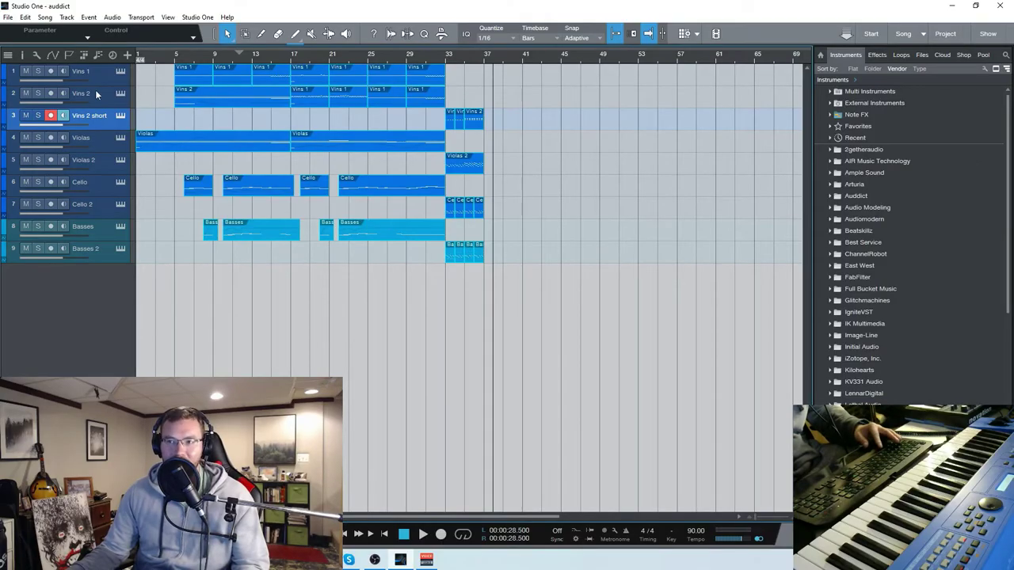
click(116, 76)
click(120, 71)
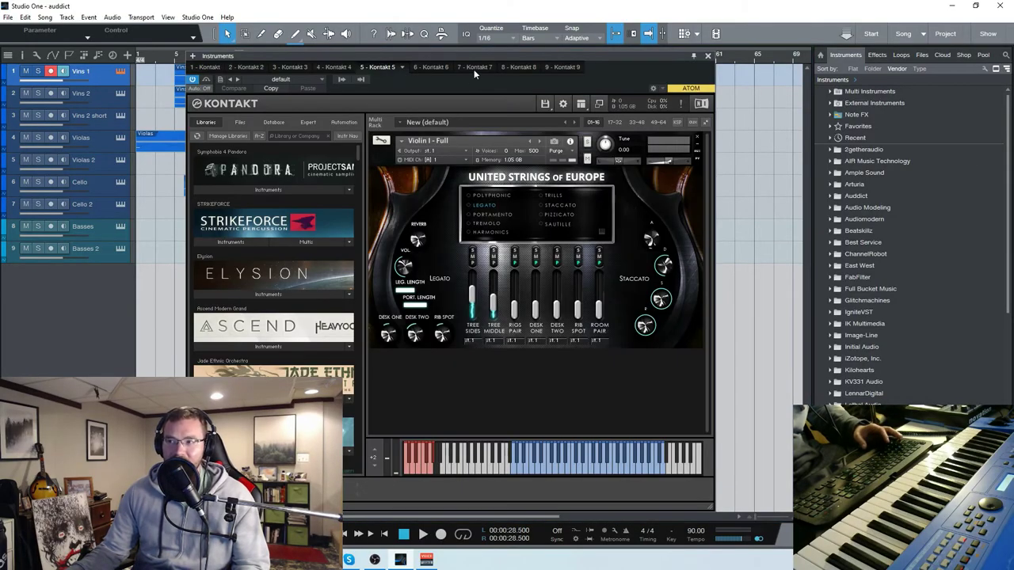
mouse_move(479, 53)
mouse_down()
mouse_move(485, 46)
mouse_move(471, 38)
mouse_up()
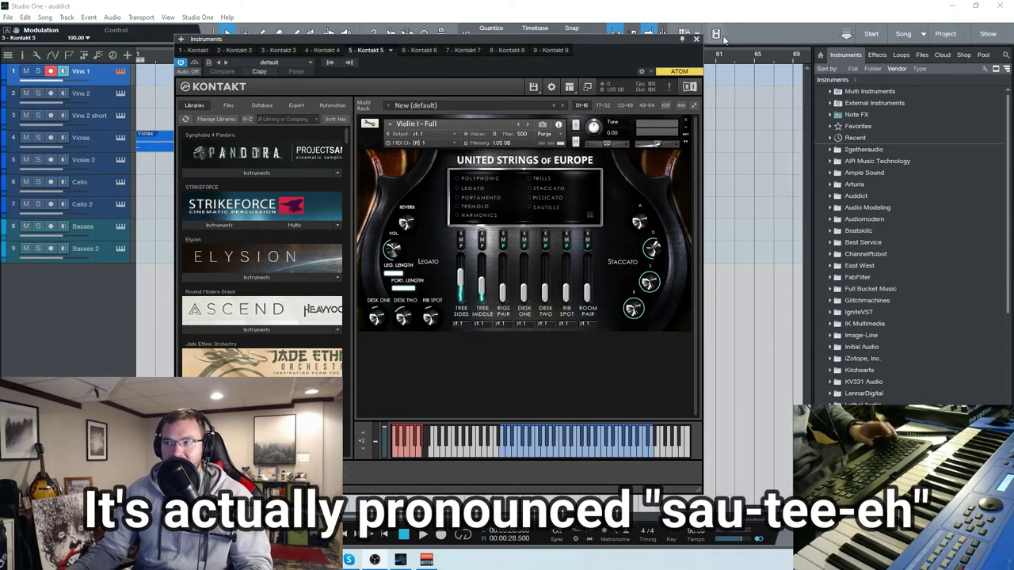
click(696, 39)
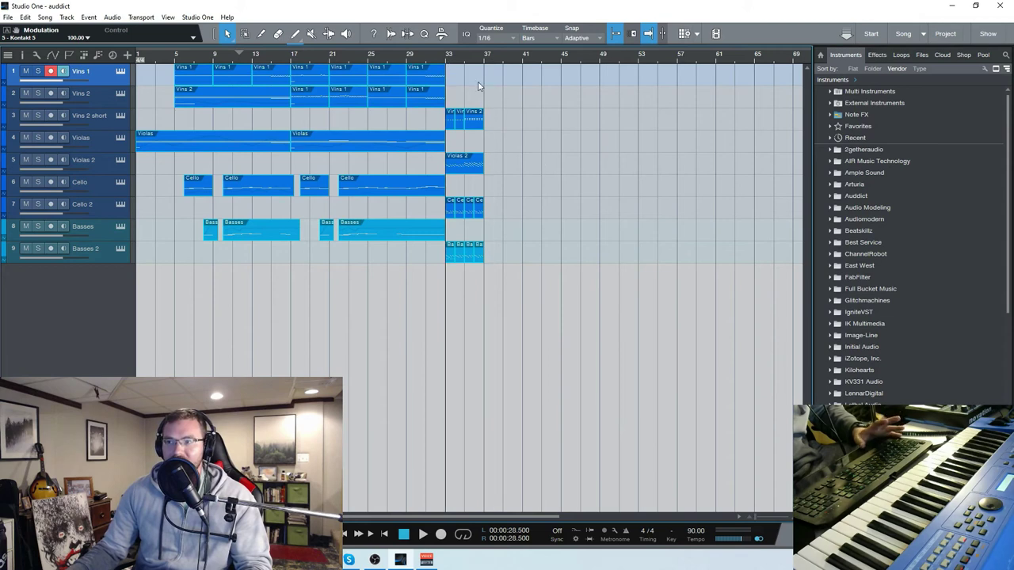
Solo the Vins 2 short track and play it while examining its repeated notes in bars 33 to 37.
click(546, 133)
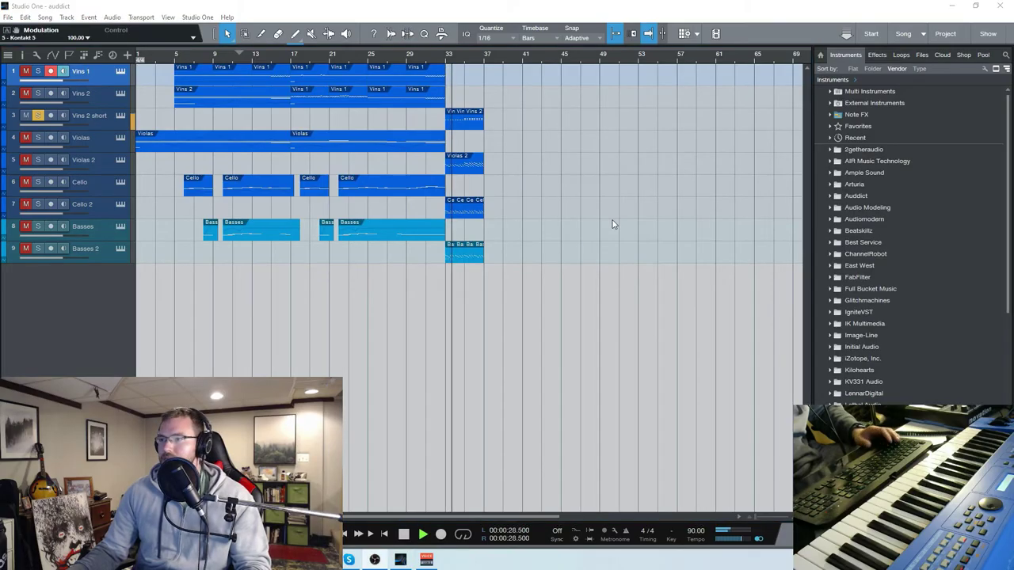
click(454, 123)
double_click(454, 123)
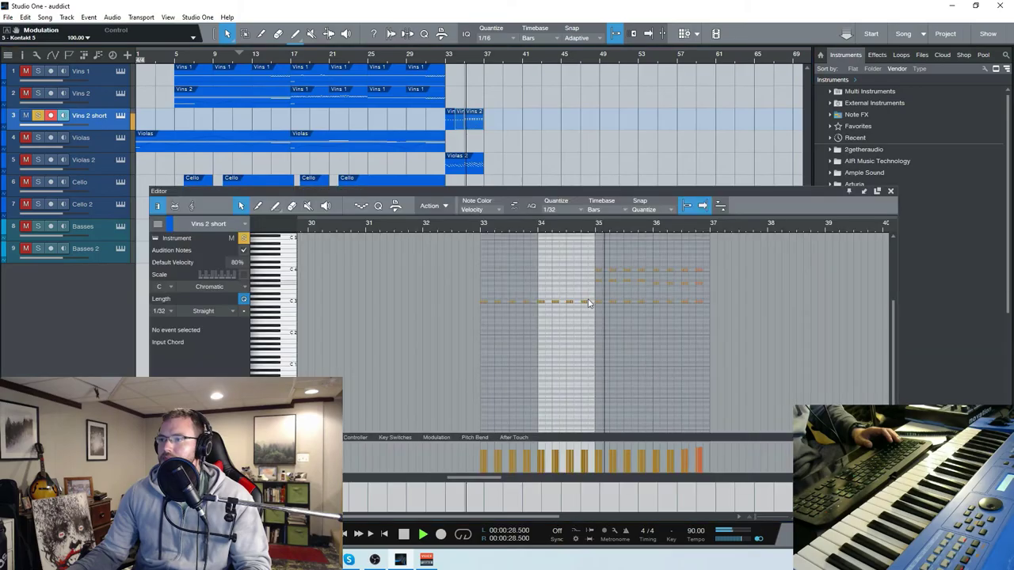
ctrl+scroll(717, 318, up, 2)
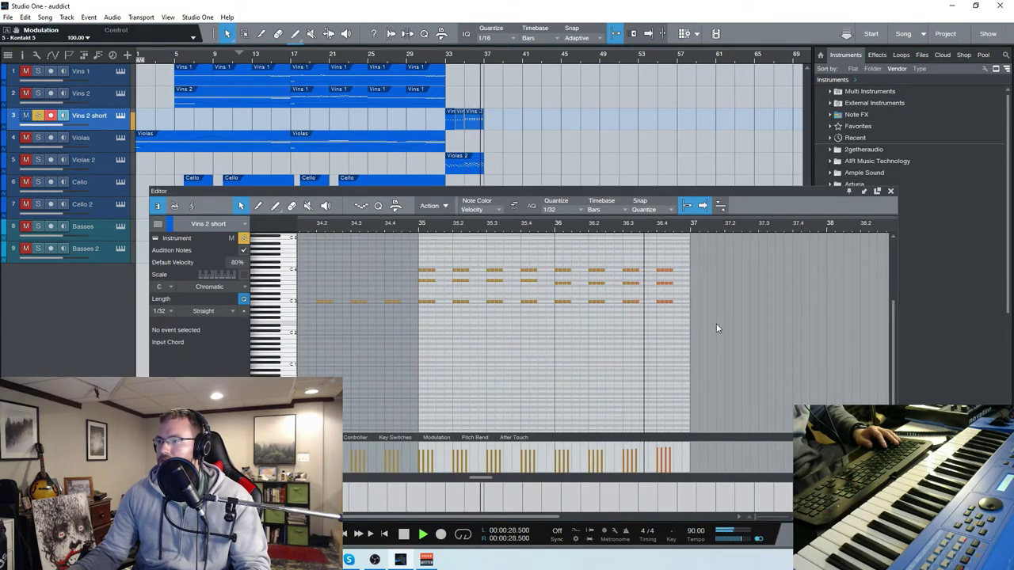
key(space)
click(890, 193)
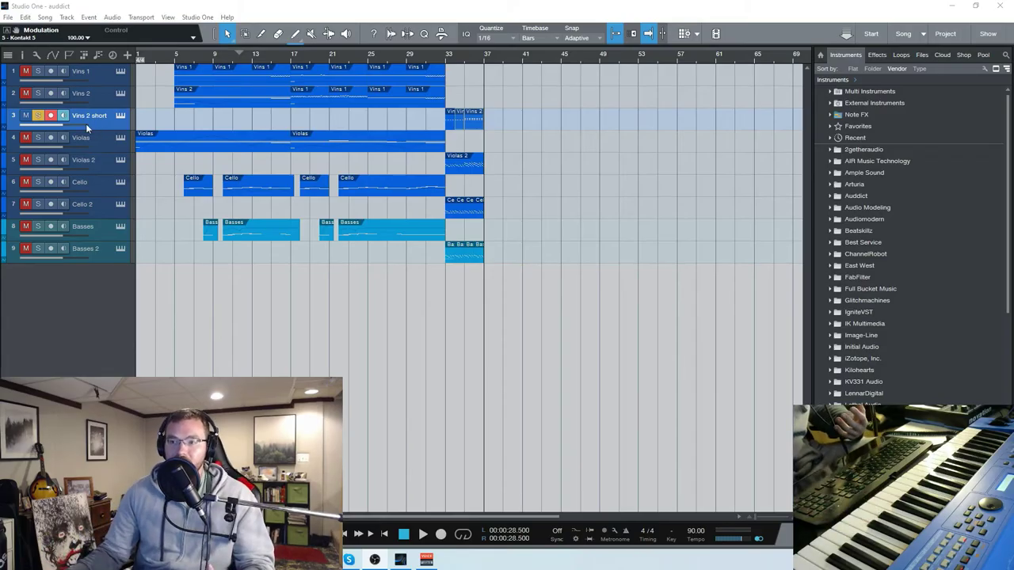
Unsolo Vins 2 short, solo the Cello and Basses tracks, and play them together.
key(s)
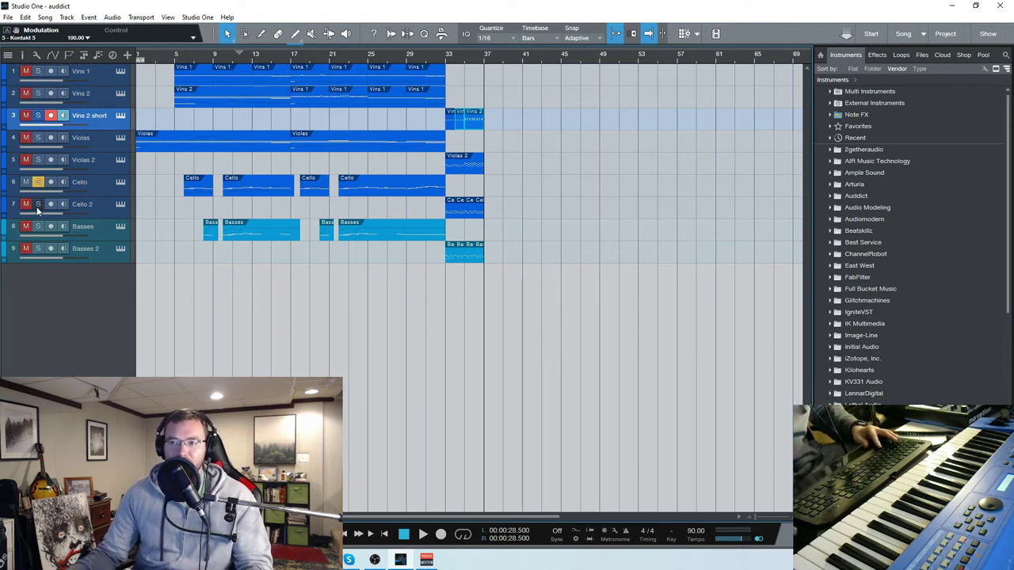
click(37, 227)
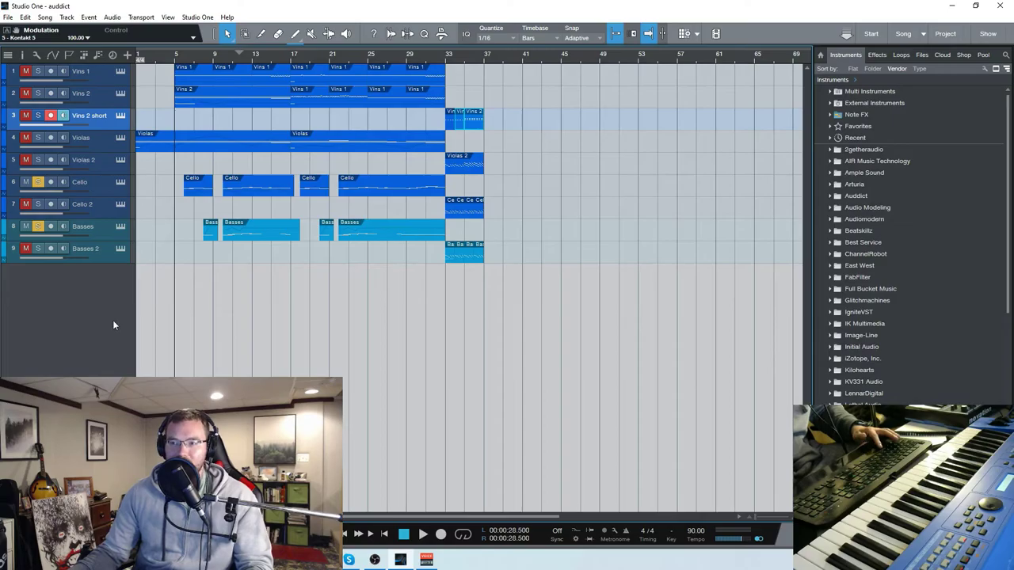
key(space)
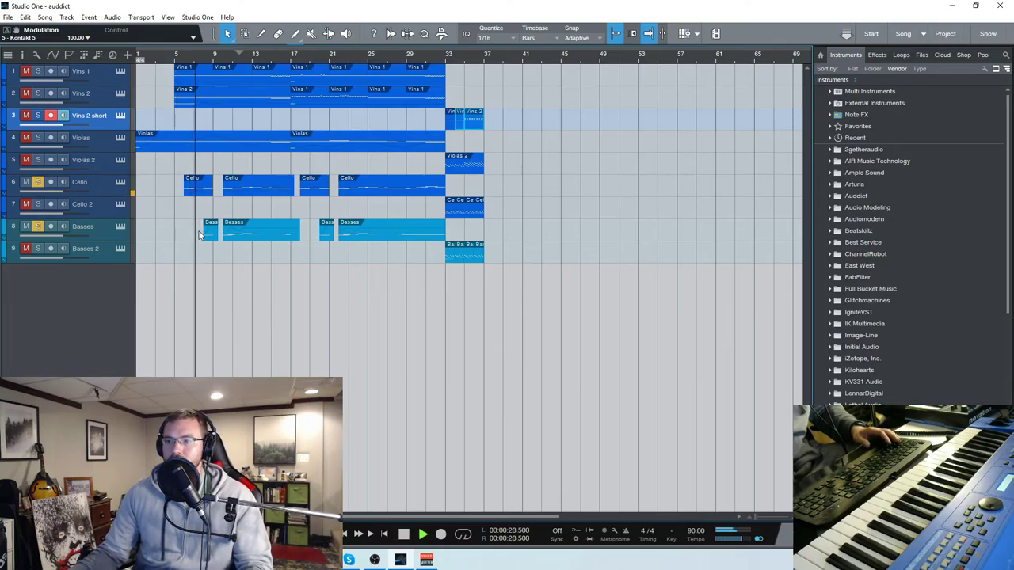
Examine the notes of the first Cello event starting at bar 6, and open the Cello track's Kontakt instrument.
double_click(198, 187)
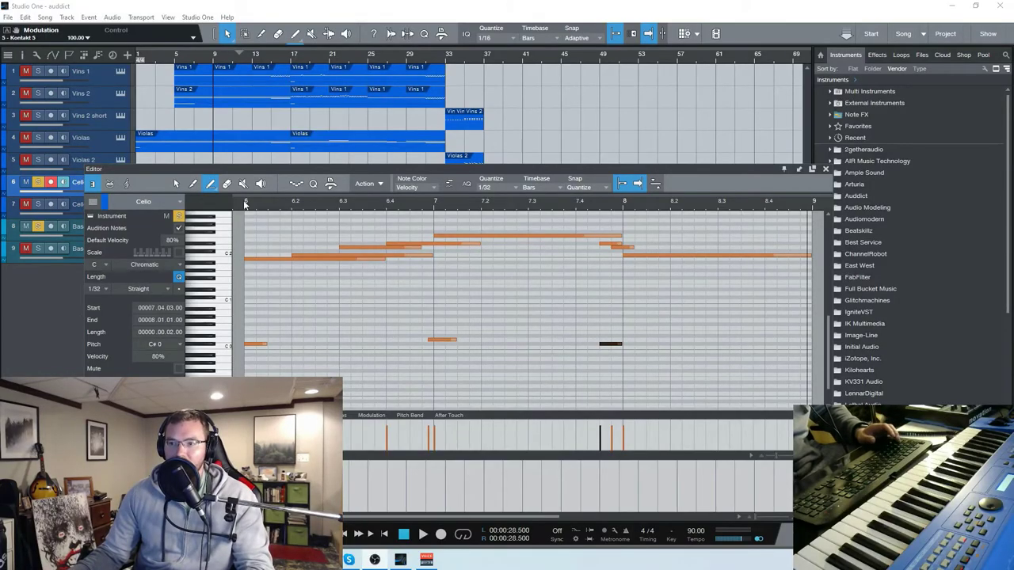
drag(329, 168, 307, 161)
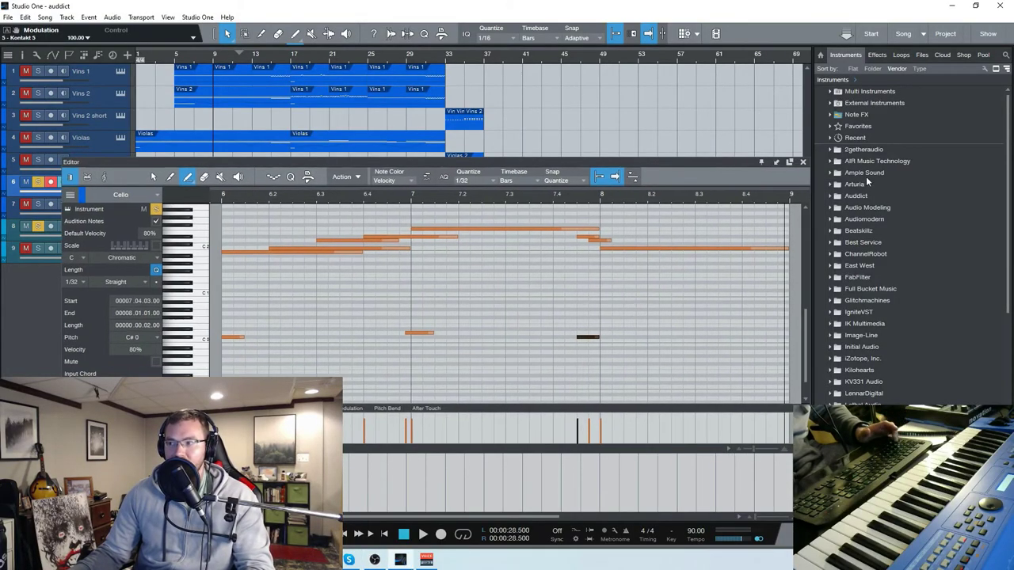
click(804, 163)
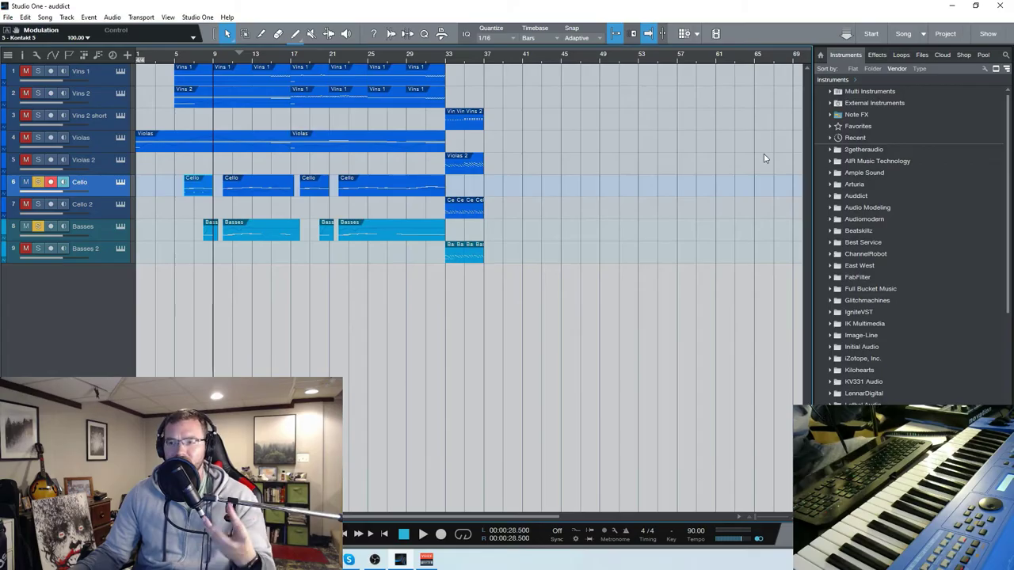
click(122, 182)
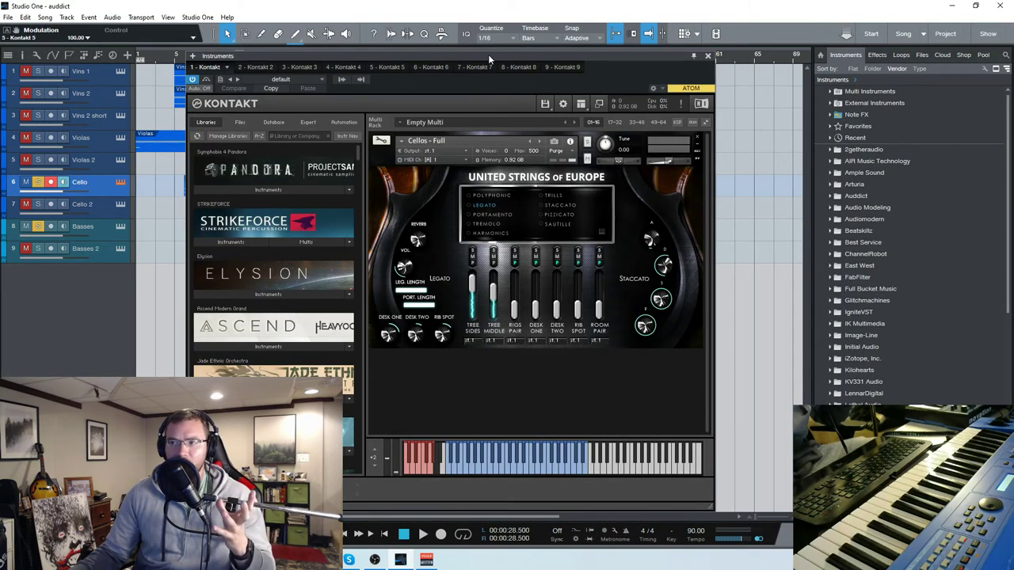
drag(488, 53, 468, 50)
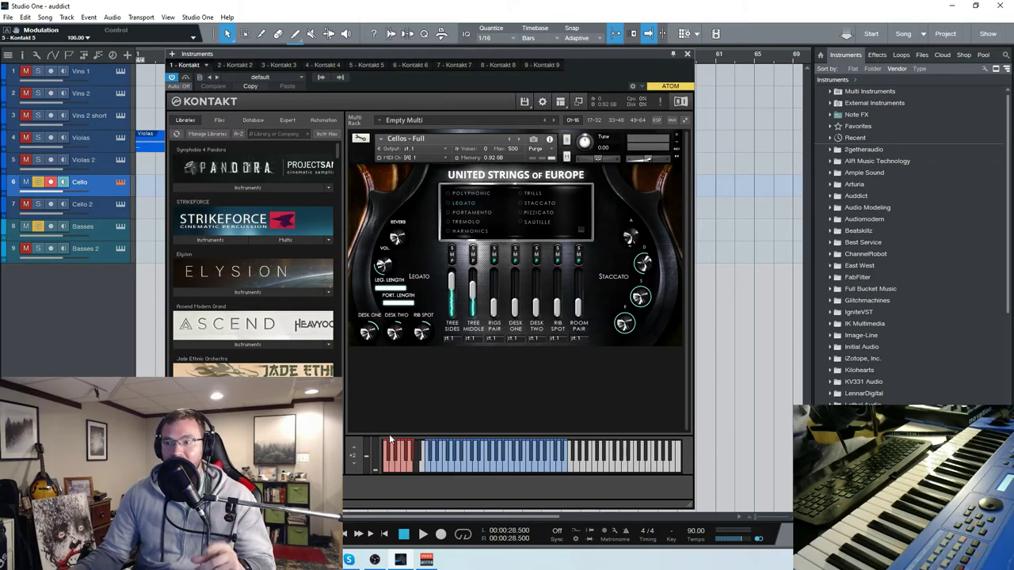
Play the Cello part and examine its melody and key-switch notes from bar 10 to bar 17 in the piano roll.
key(F2)
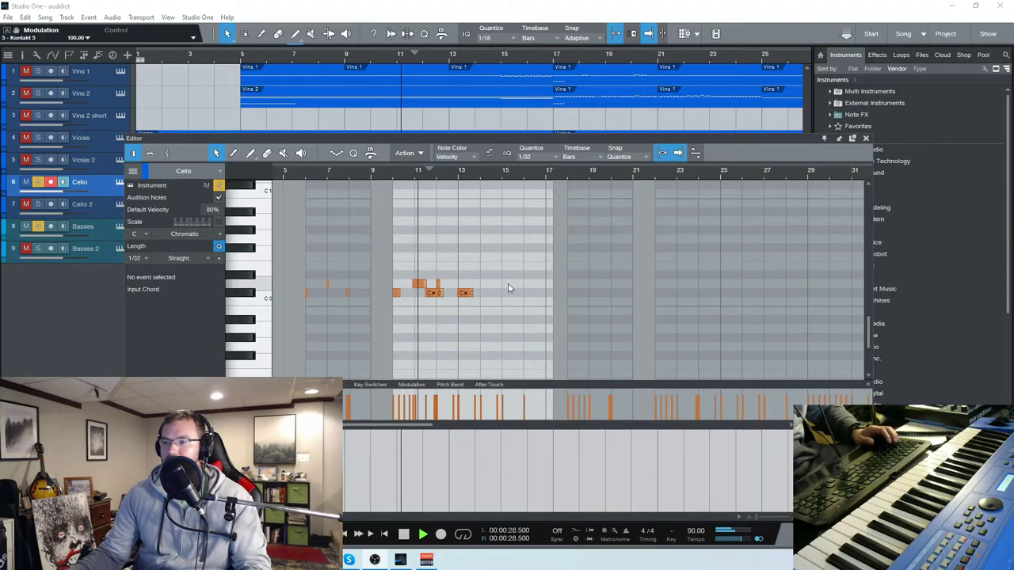
ctrl+scroll(495, 297, up, 2)
scroll(490, 305, up, 4)
alt+scroll(492, 305, down, 2)
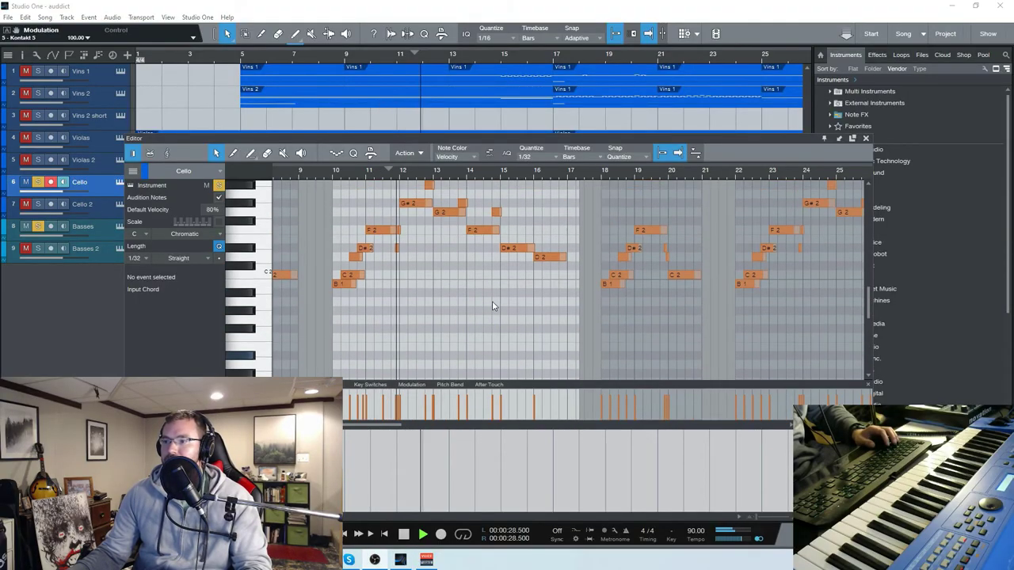
scroll(494, 303, up, 3)
alt+scroll(496, 303, down, 2)
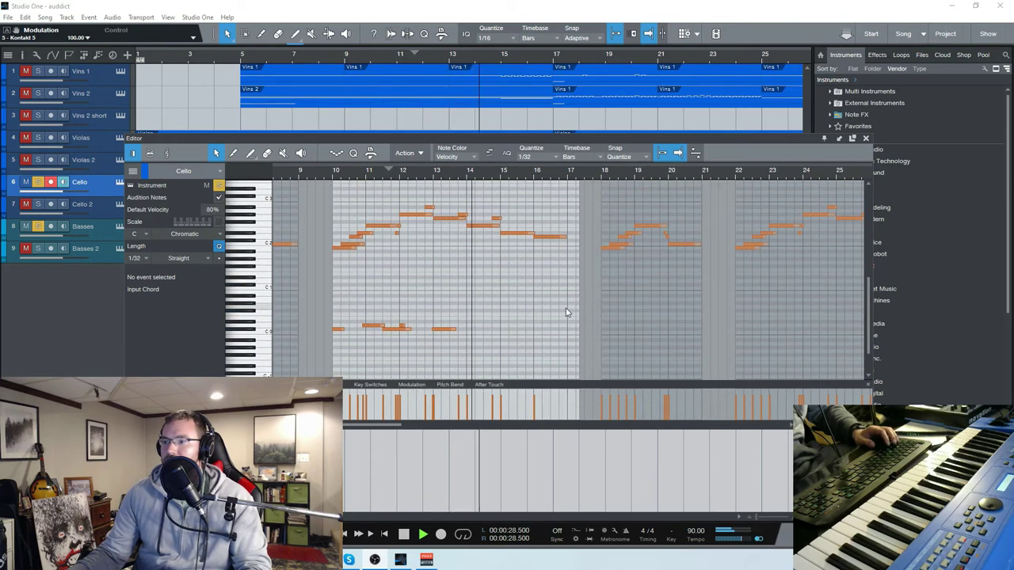
Play the Cello melody through bar 17 in the piano roll, close its note editor and stop playback.
ctrl+scroll(566, 311, up, 2)
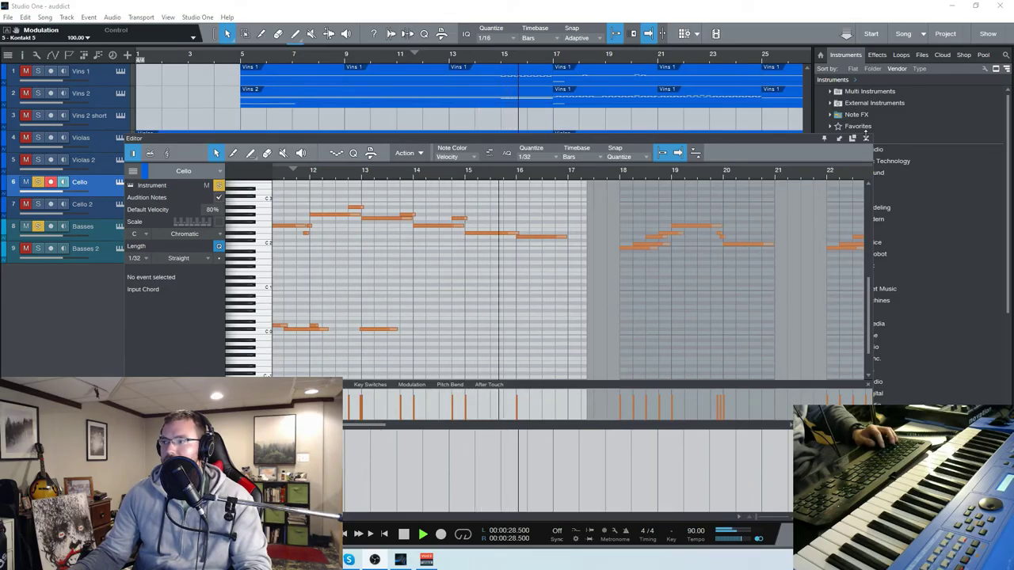
click(865, 140)
ctrl+scroll(472, 243, down, 2)
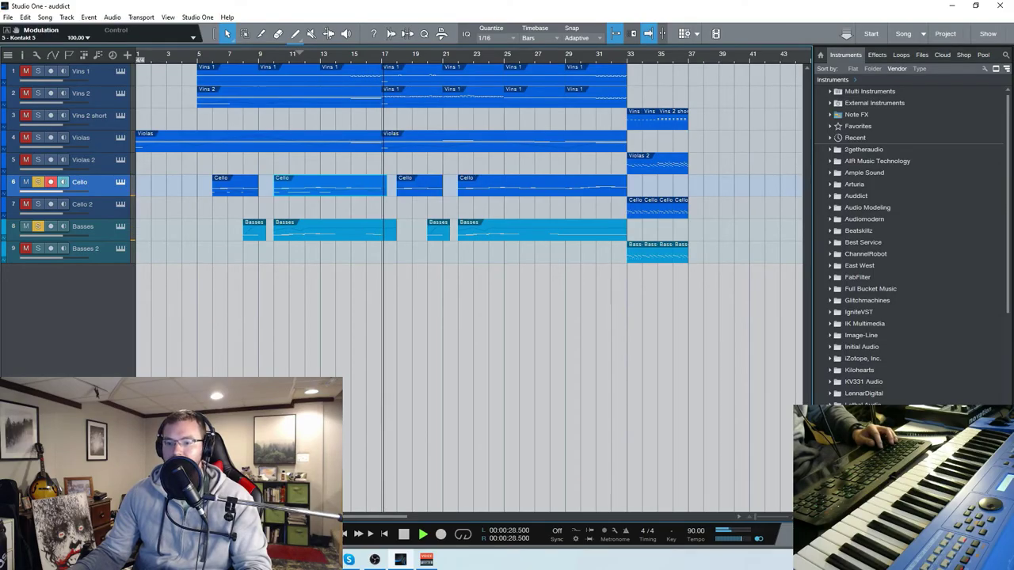
key(space)
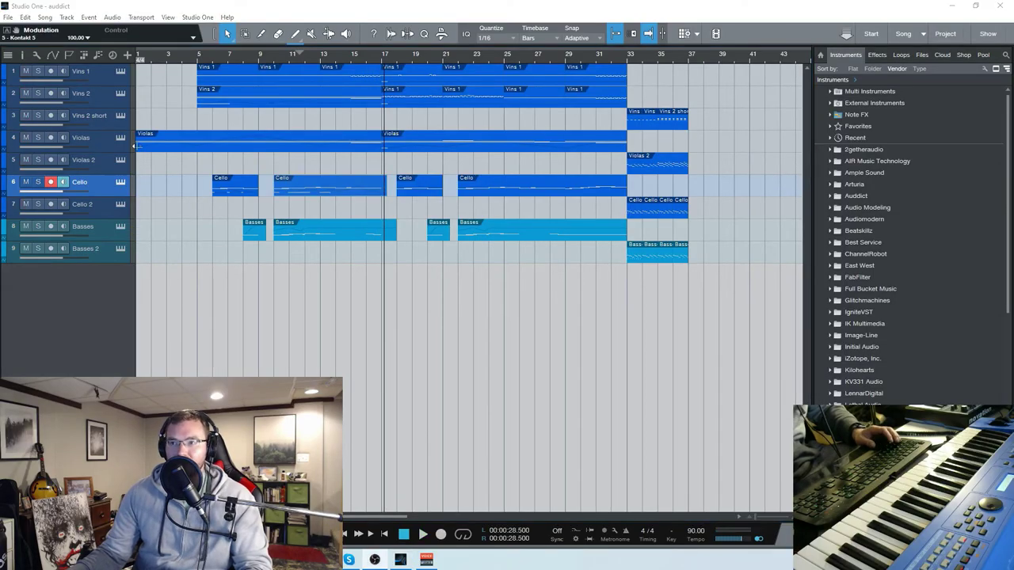
Solo the Vins 1 and Vins 2 tracks and play them together from bar 17.
click(198, 56)
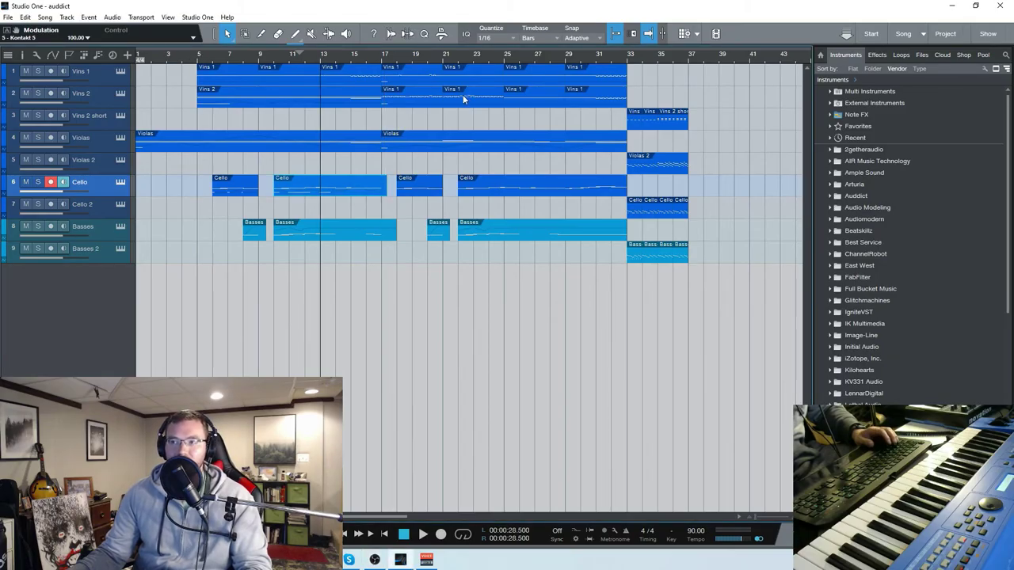
ctrl+scroll(464, 98, up, 3)
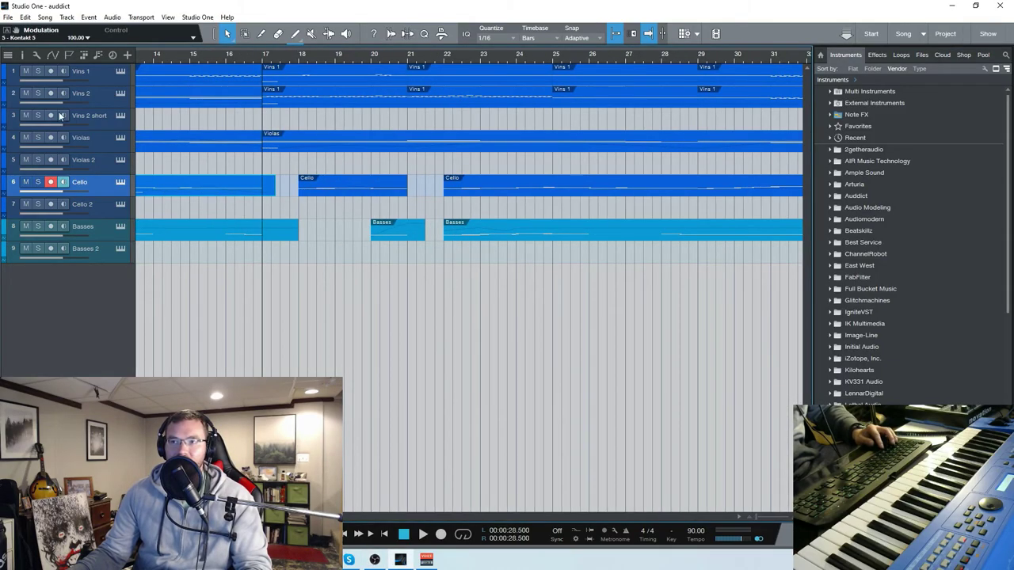
click(37, 93)
click(37, 70)
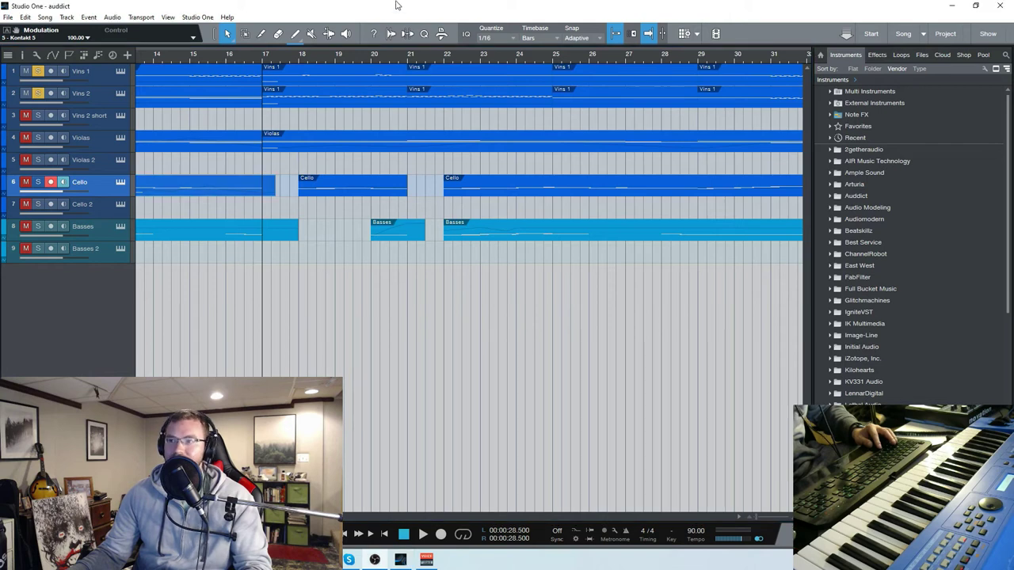
key(space)
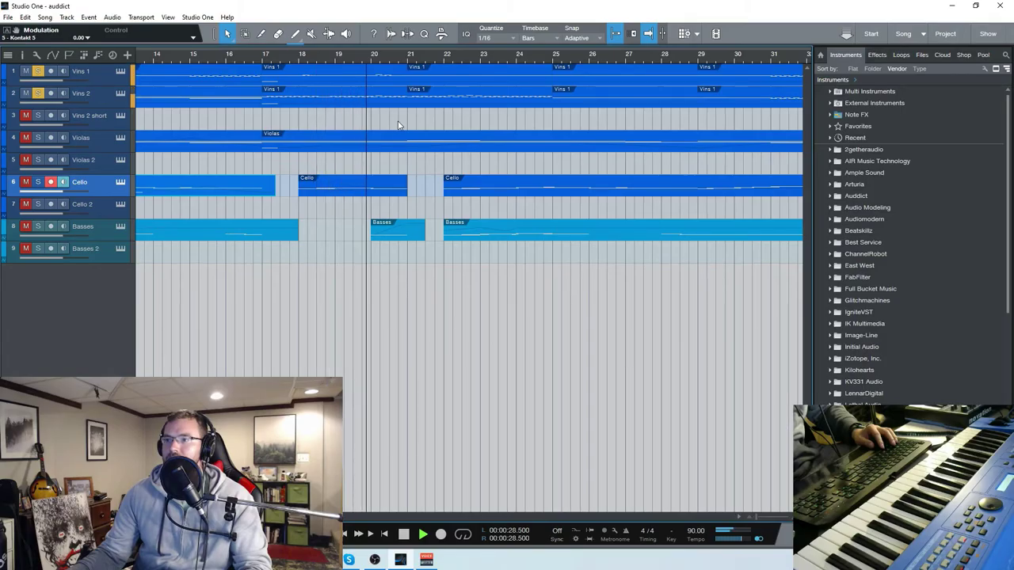
scroll(399, 126, right, 5)
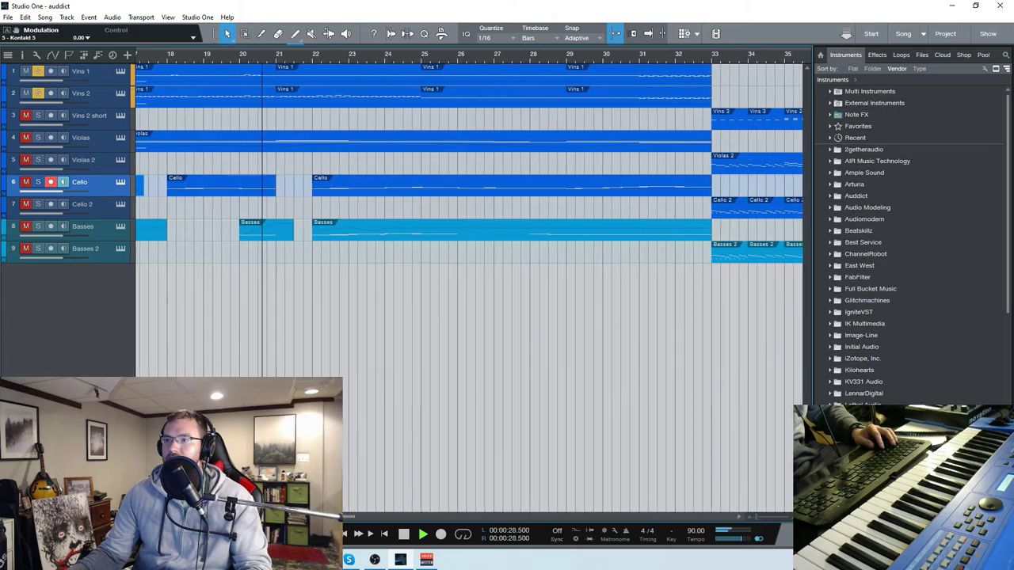
scroll(467, 214, right, 2)
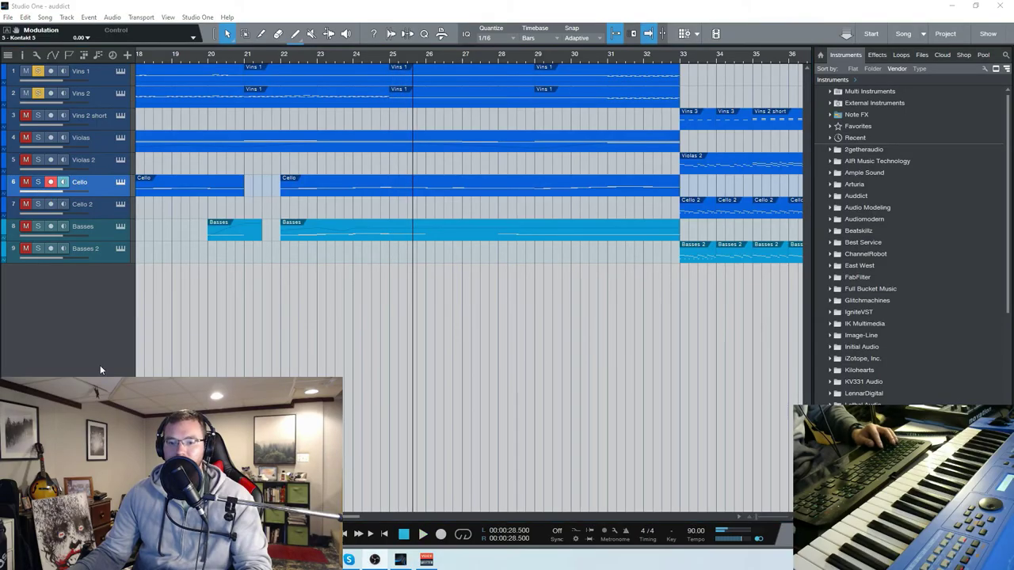
Solo every track except Basses 2 and play the arrangement from bar 17 through its ending at bar 37.
scroll(295, 164, down, 3)
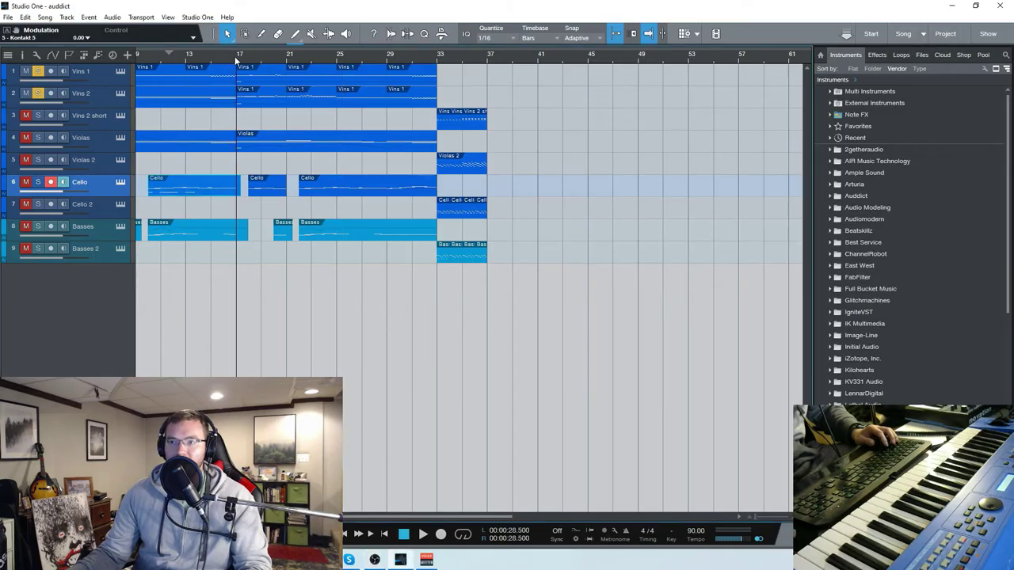
scroll(275, 198, up, 4)
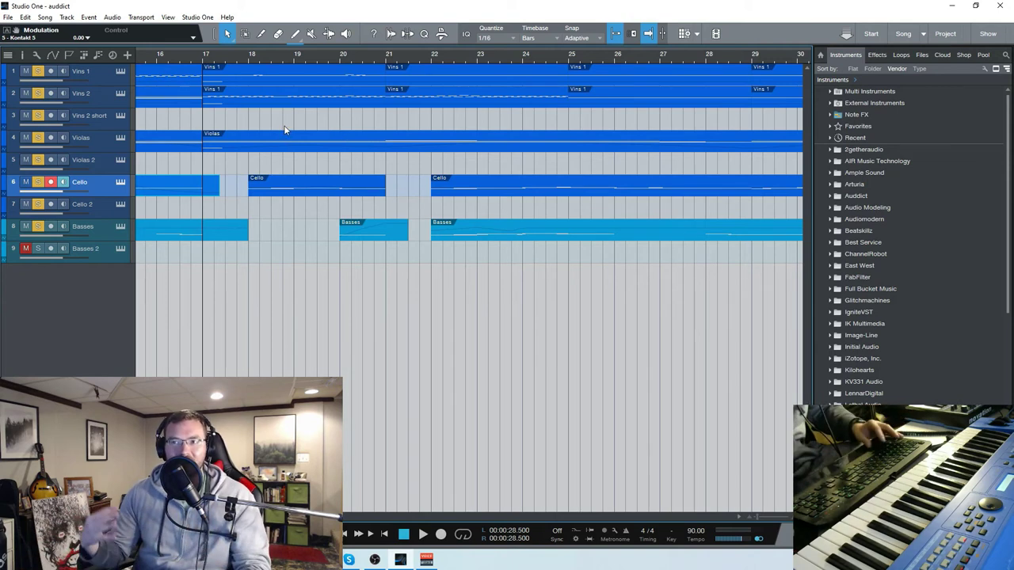
click(357, 4)
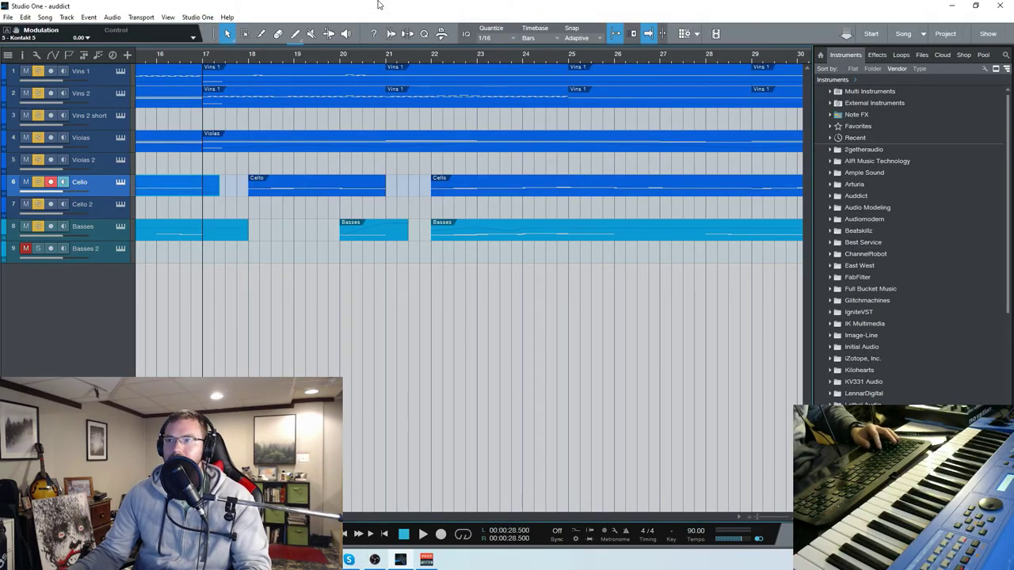
key(space)
scroll(503, 281, down, 2)
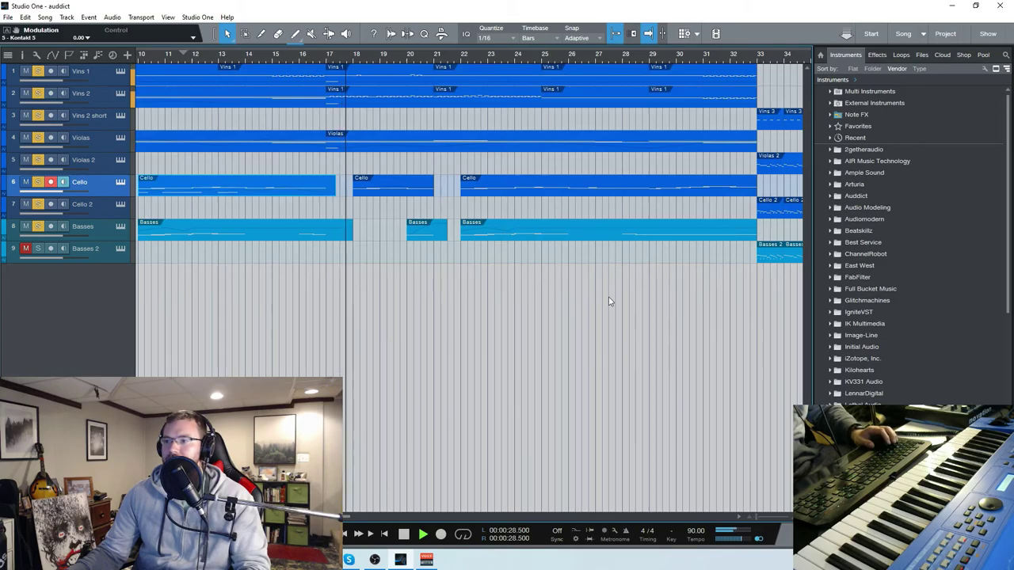
scroll(357, 519, right, 4)
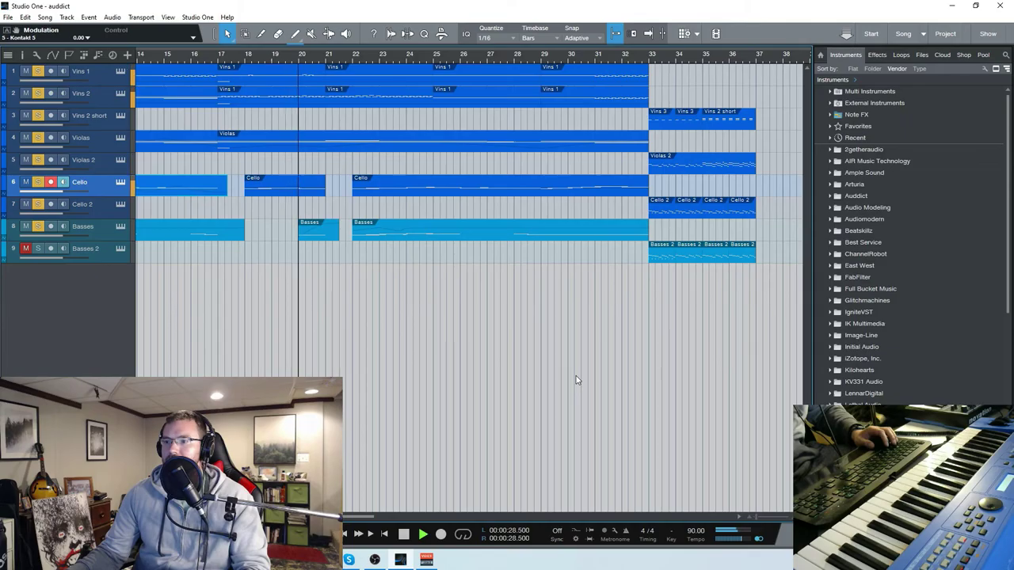
drag(364, 515, 378, 518)
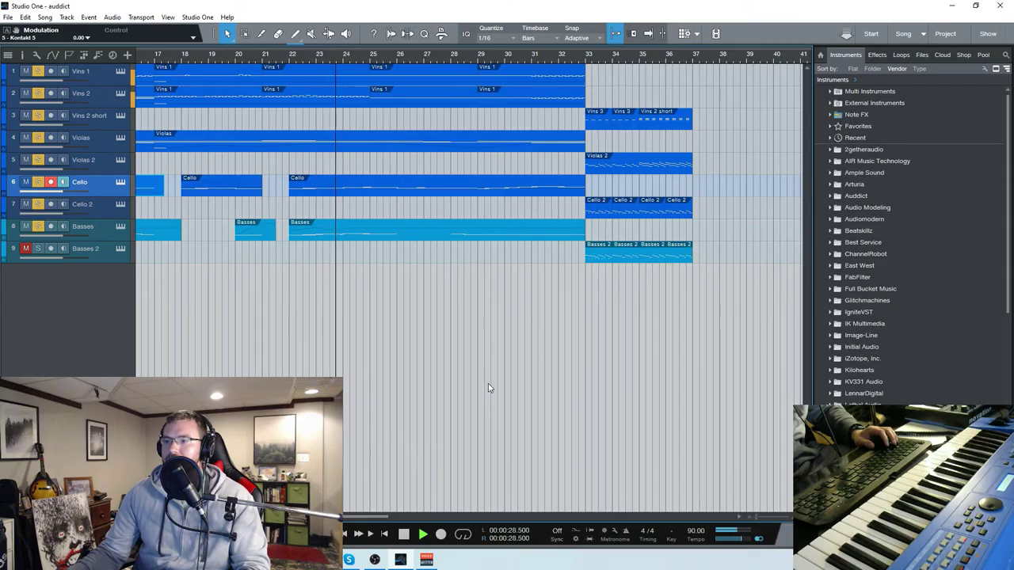
drag(342, 517, 352, 518)
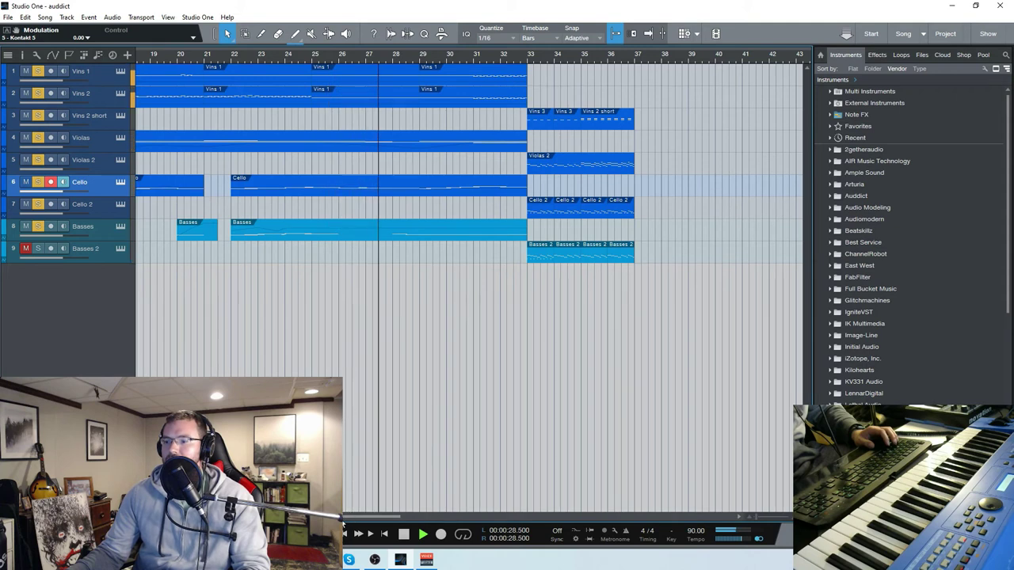
drag(347, 517, 367, 515)
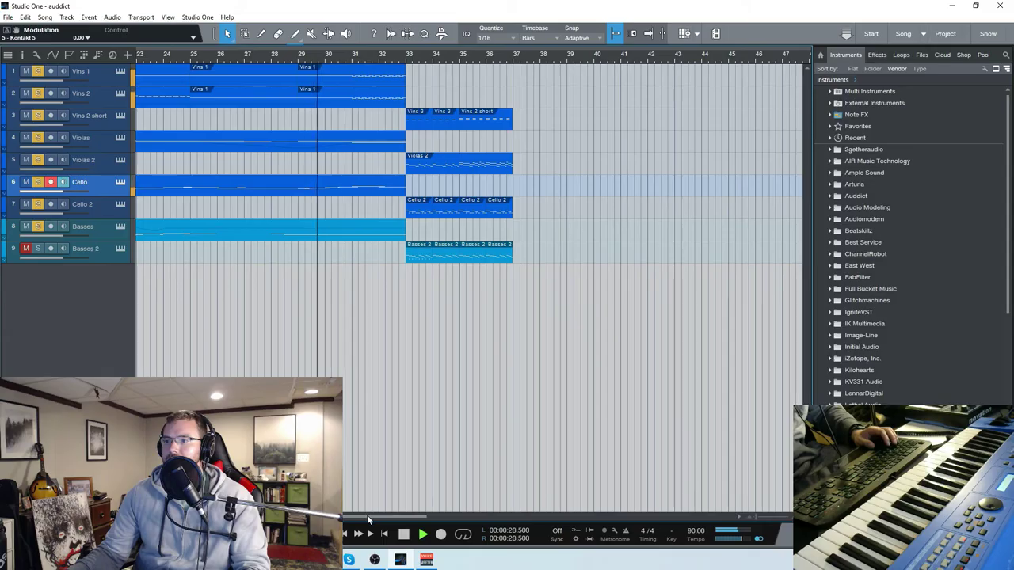
scroll(515, 353, down, 3)
scroll(585, 350, up, 2)
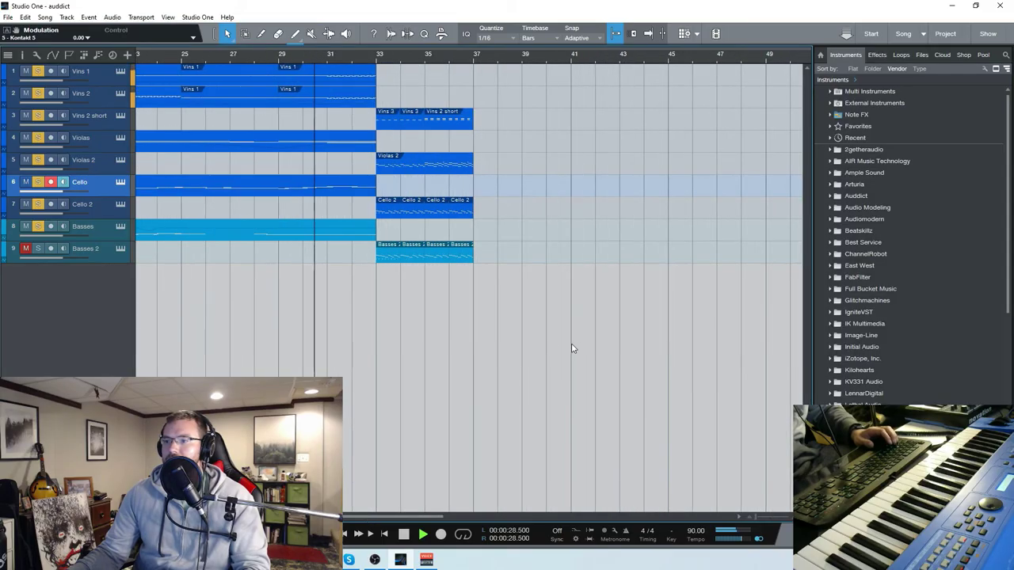
scroll(620, 381, up, 2)
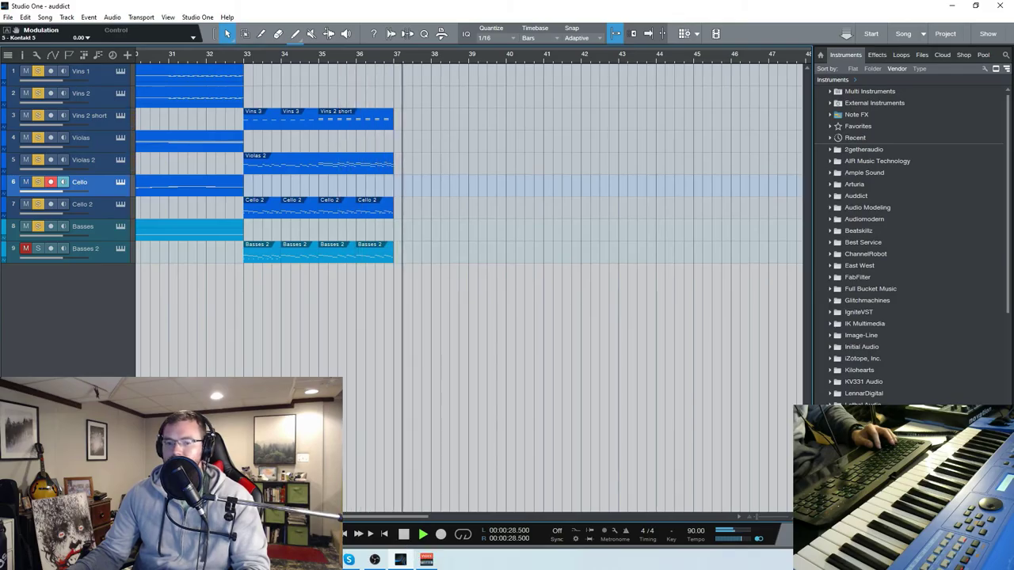
click(403, 537)
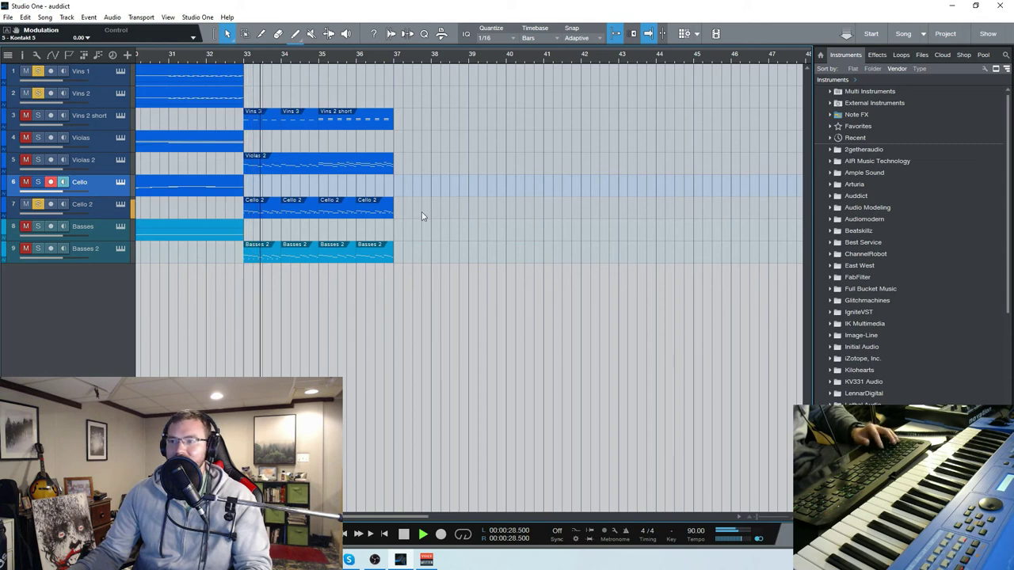
Play the soloed Cello 2 part from bar 33 while examining its short notes in the piano roll.
double_click(263, 209)
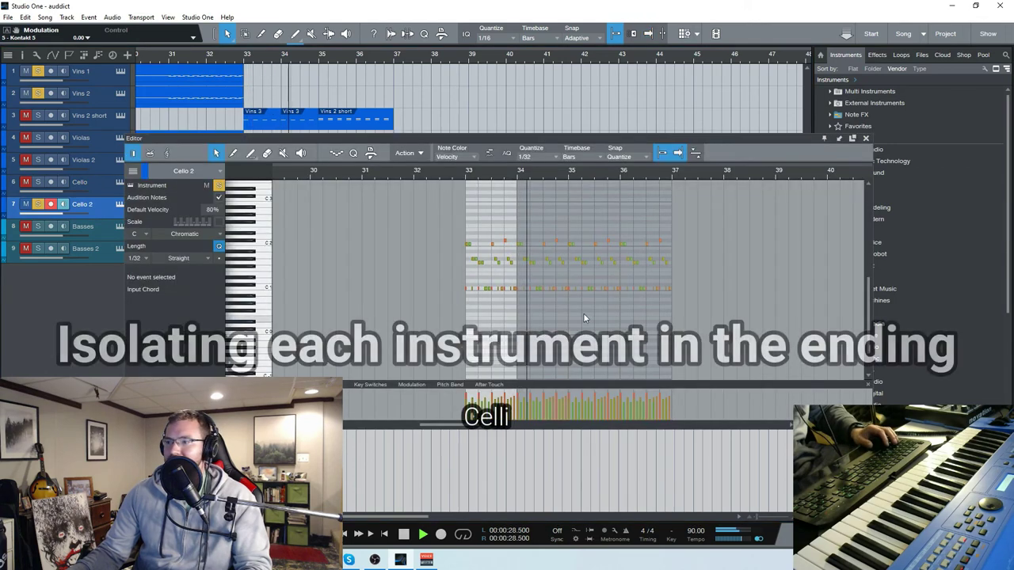
key(e)
key(e)
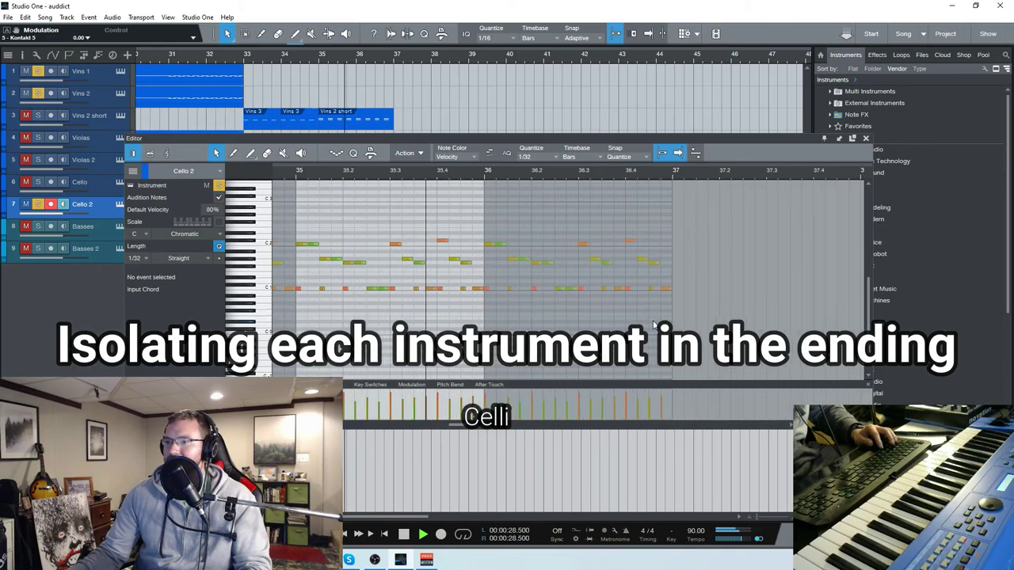
Close the Cello 2 note editor and merge the four Cello 2 events in bars 33 to 37 into one.
click(866, 140)
drag(455, 226, 255, 205)
key(g)
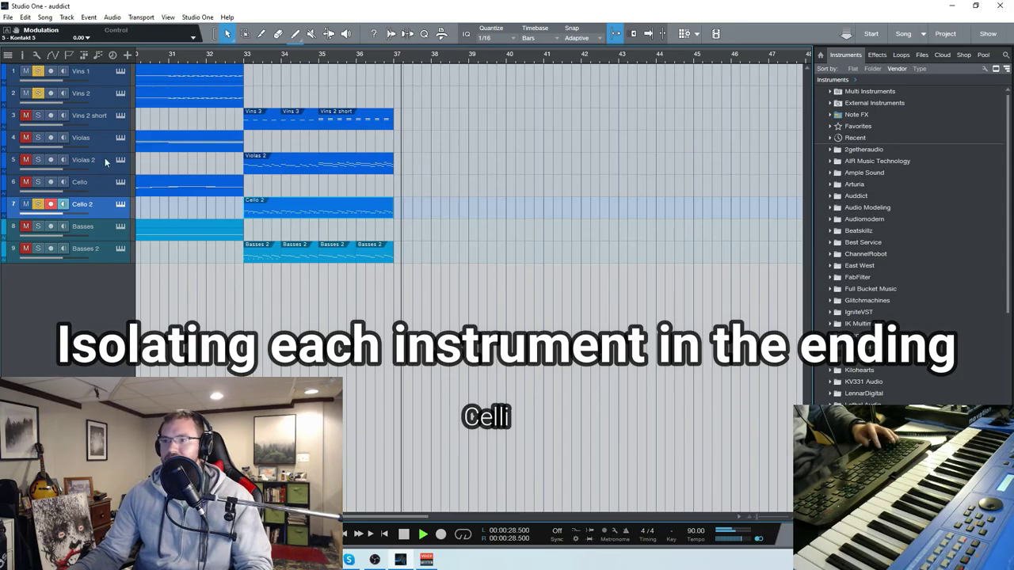
Solo Violas 2 instead of Cello 2 and play it from bar 33 while examining its notes in the piano roll.
key(space)
click(38, 161)
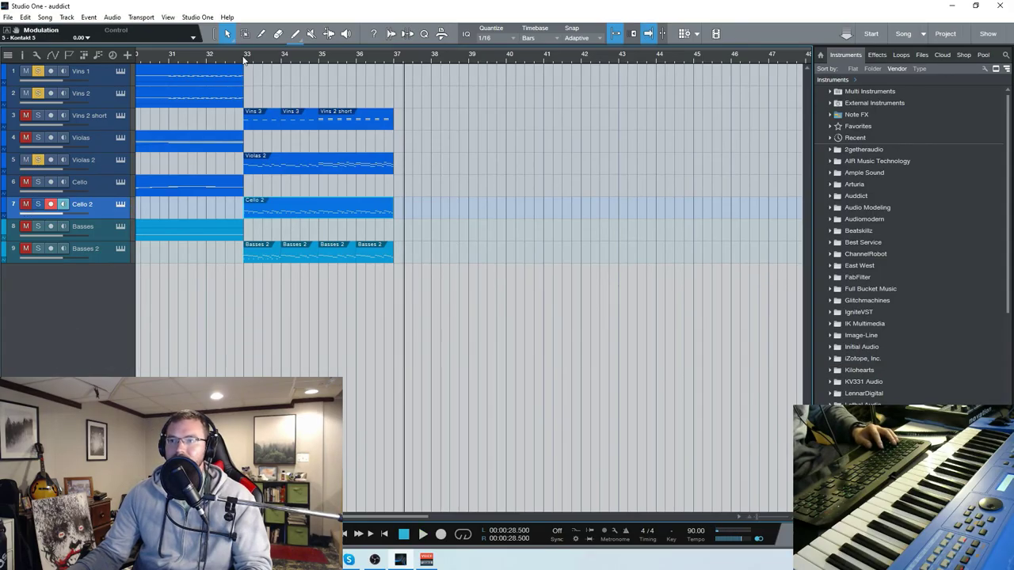
key(space)
double_click(300, 169)
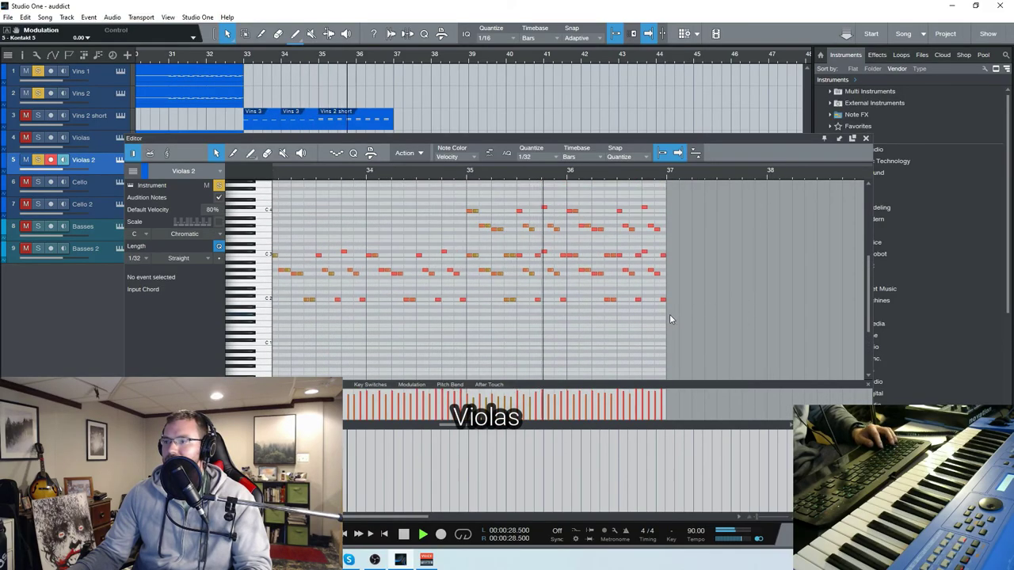
click(865, 138)
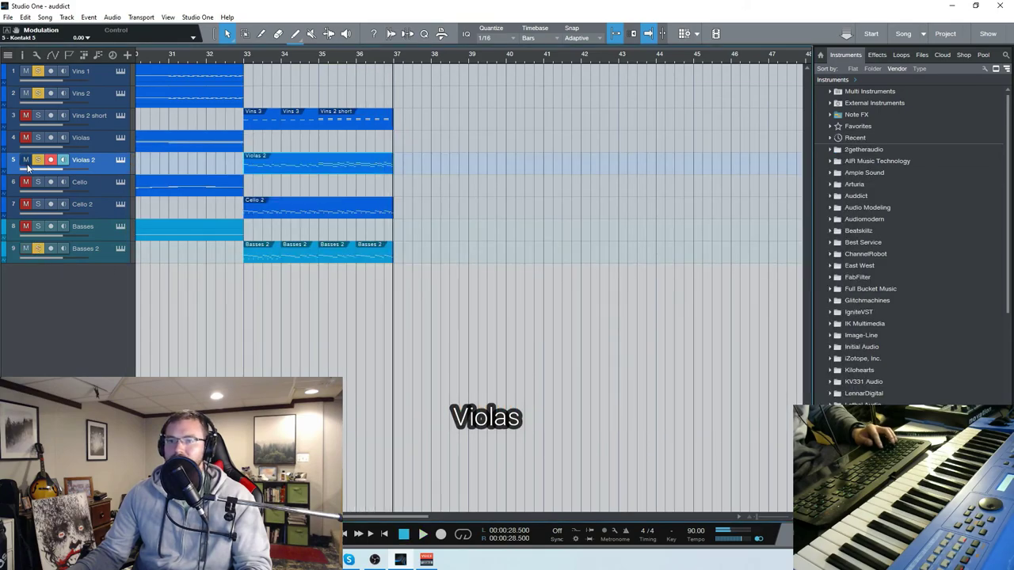
Solo the Basses 2 track in place of Violas 2 and play its part from bar 33.
key(Down)
key(Down)
key(Down)
key(Down)
key(space)
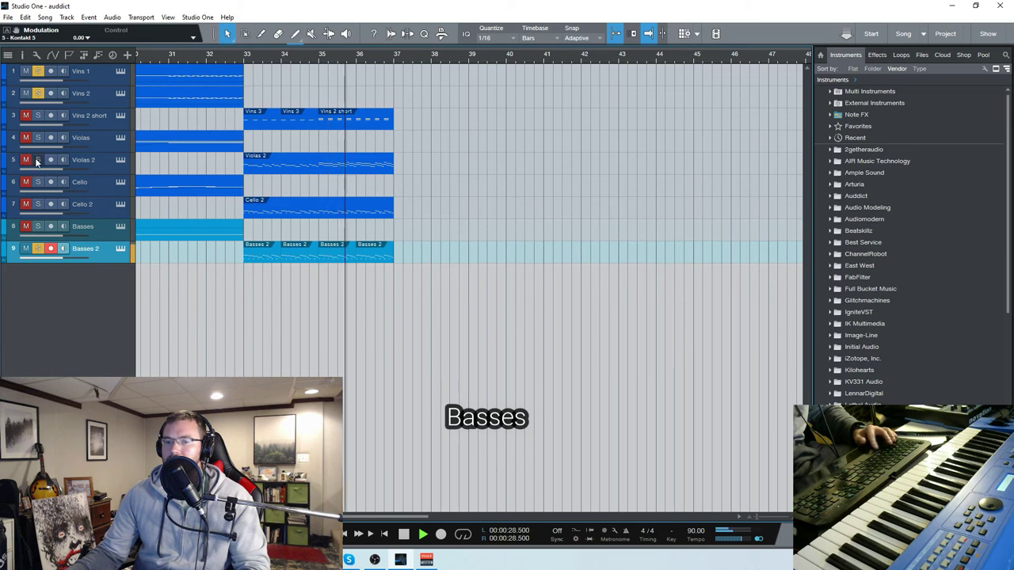
key(space)
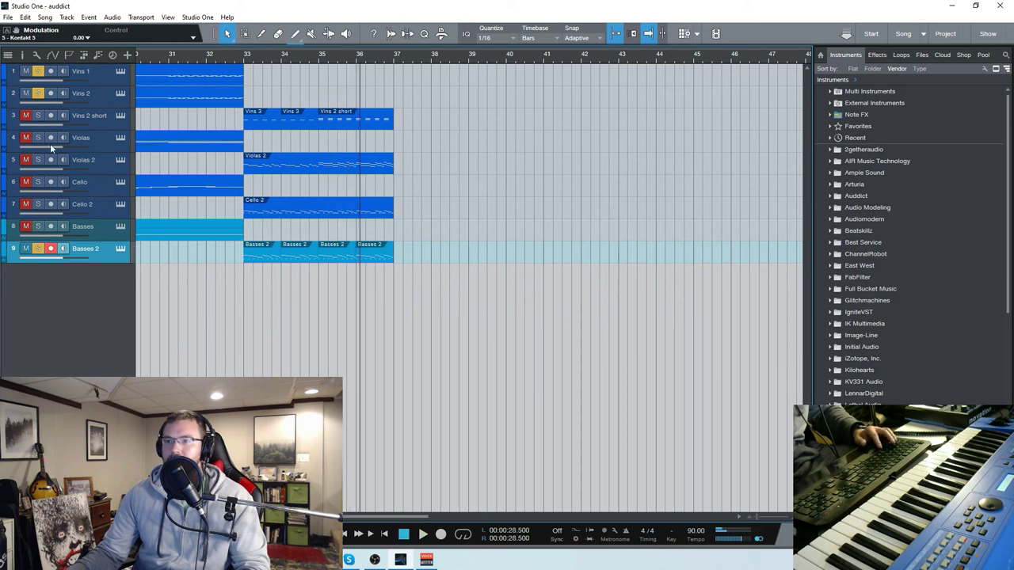
Replay the ending from bar 33, play it again with all tracks unsoloed, and show the whole arrangement.
click(244, 57)
key(space)
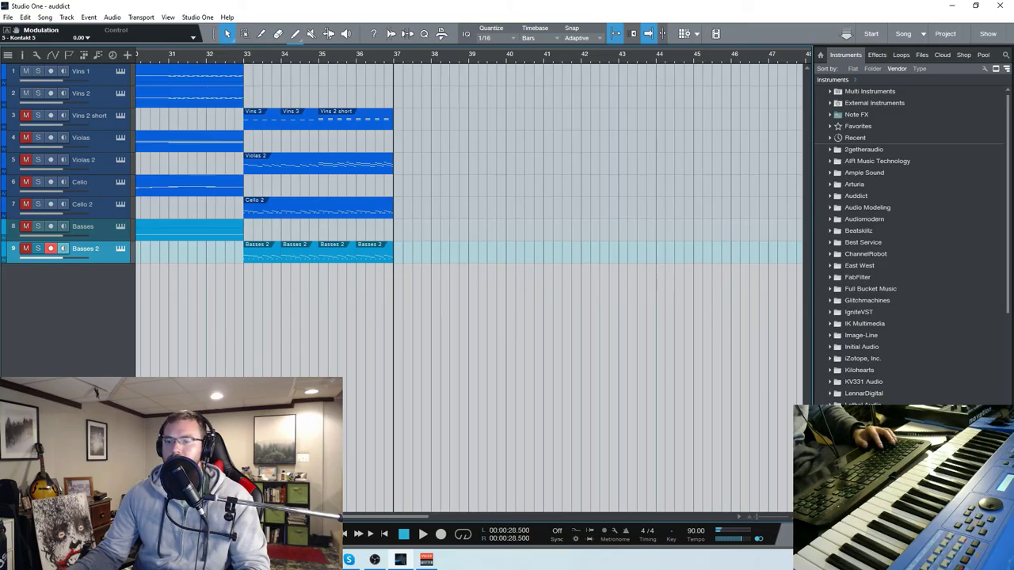
key(space)
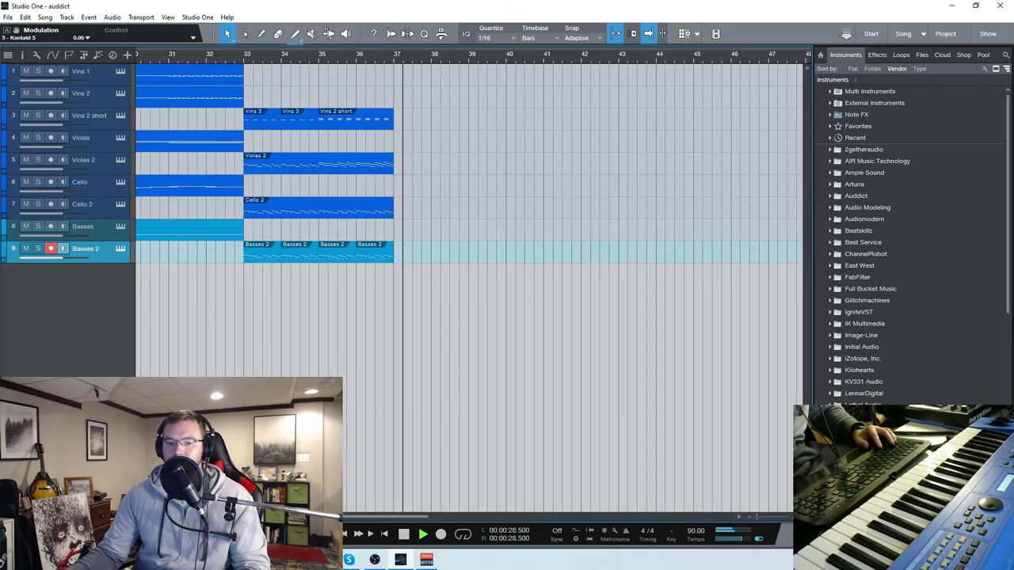
key(space)
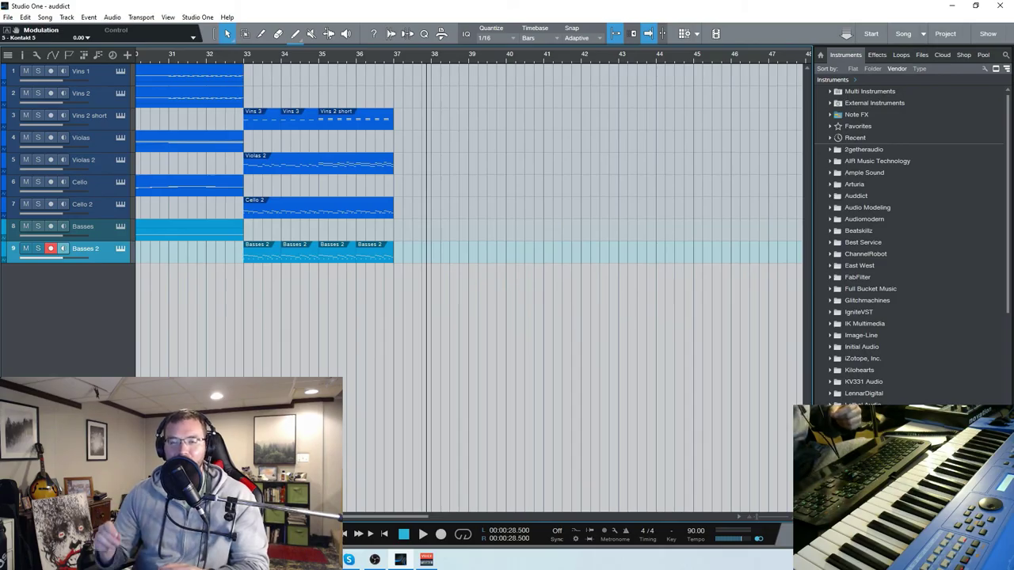
scroll(377, 519, left, 10)
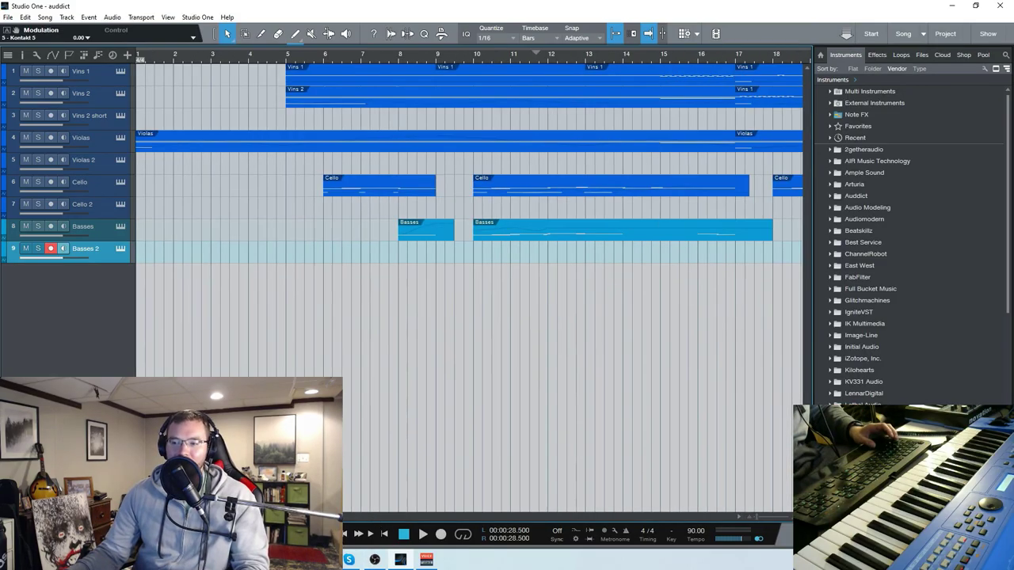
scroll(331, 367, down, 3)
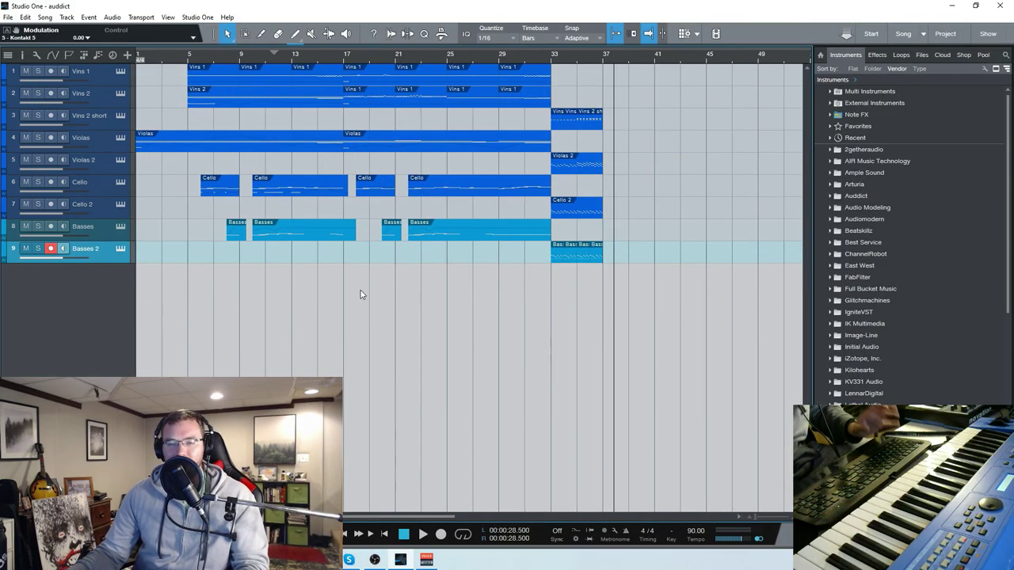